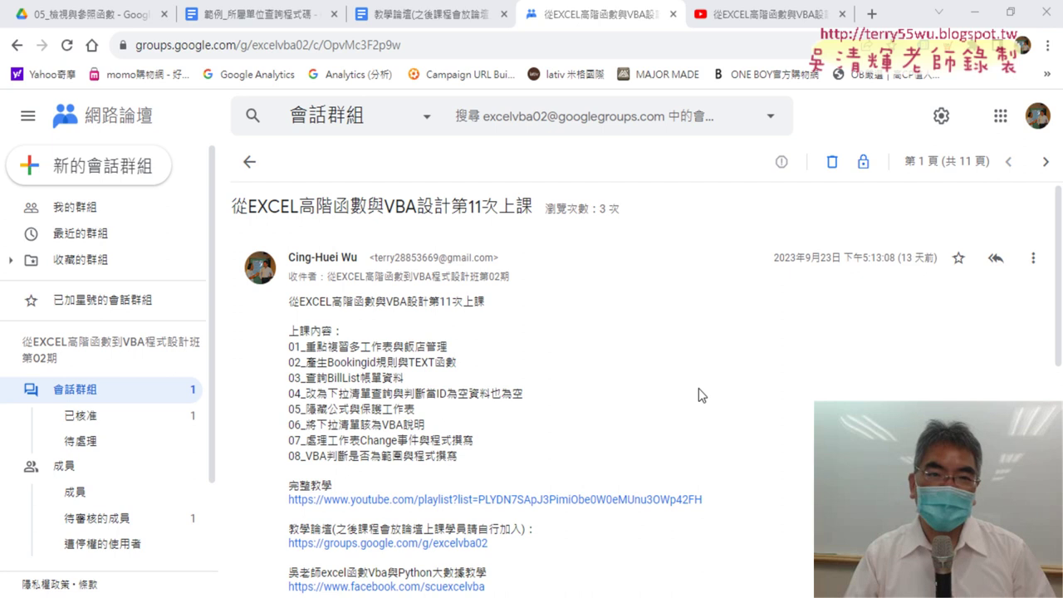
Return to the 11th class discussion thread and scroll down through it.
{"action": "left_click", "coordinate": [423, 11]}
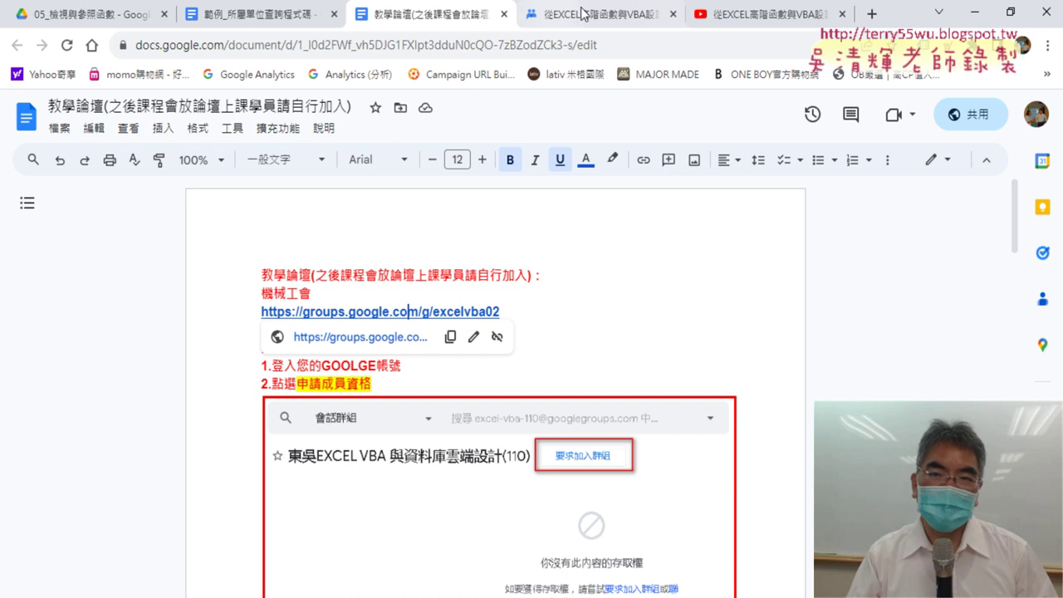
{"action": "left_click", "coordinate": [623, 15]}
{"action": "scroll", "coordinate": [579, 362], "scroll_direction": "down", "scroll_amount": 1}
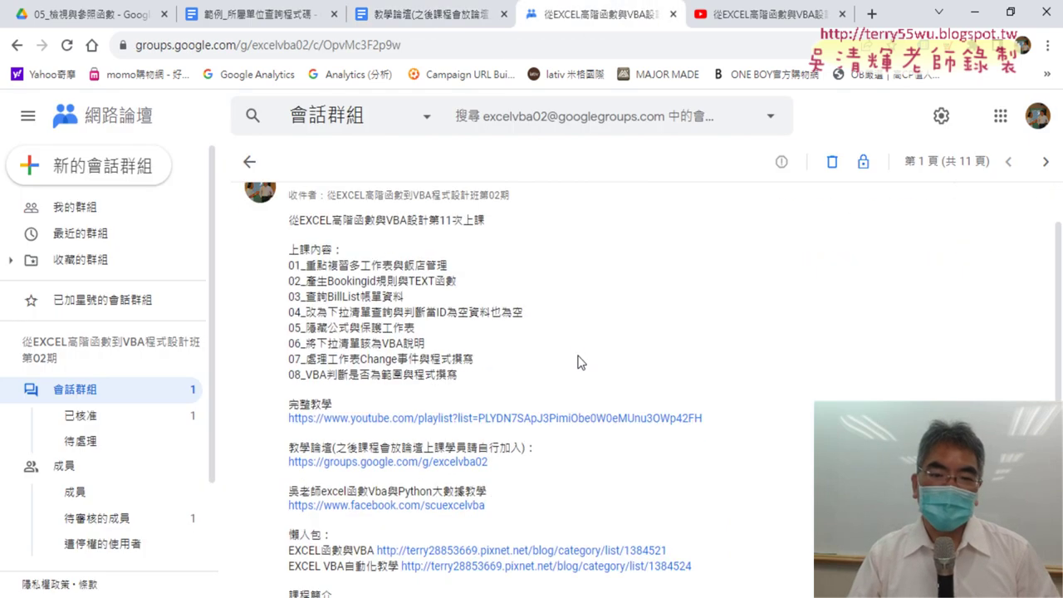
{"action": "scroll", "coordinate": [812, 346], "scroll_direction": "down", "scroll_amount": 1}
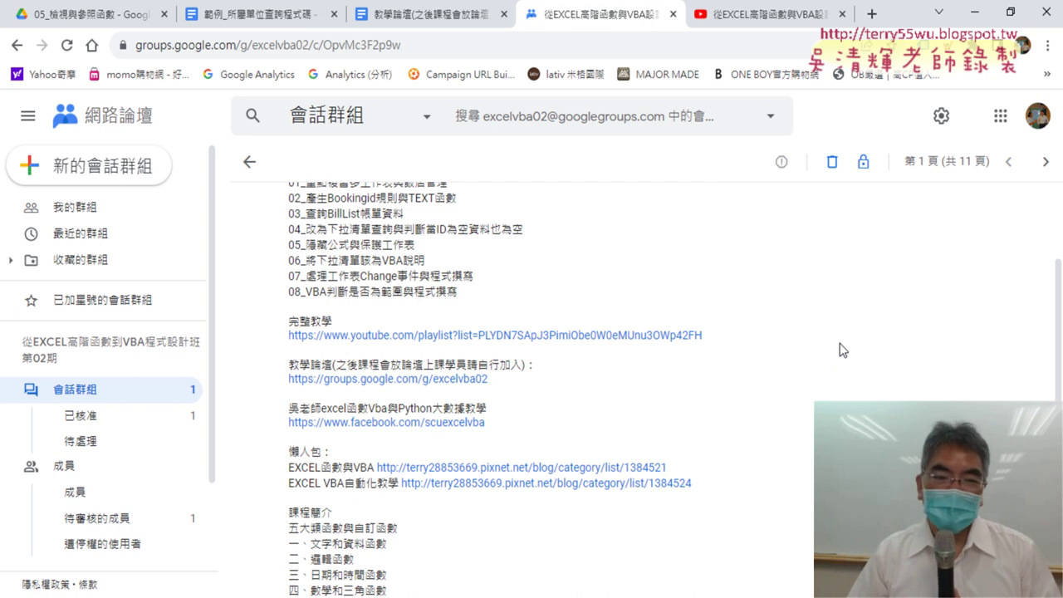
Reopen the 第11次上課 thread from the list, zoom to 110%, and highlight item 02's Bookingid topic.
{"action": "left_click", "coordinate": [249, 162]}
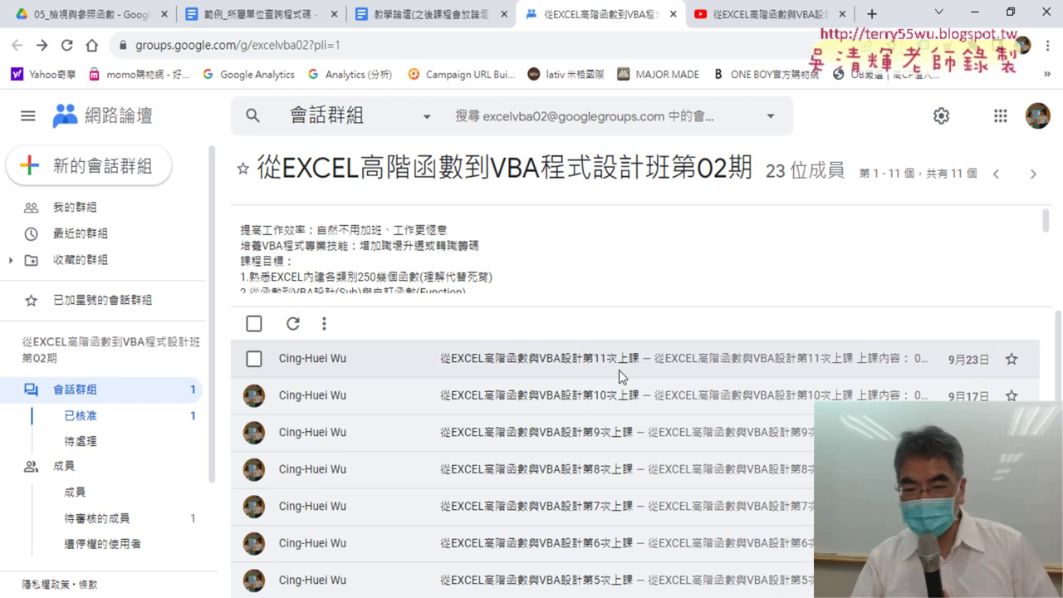
{"action": "scroll", "coordinate": [617, 371], "scroll_direction": "down", "scroll_amount": 3}
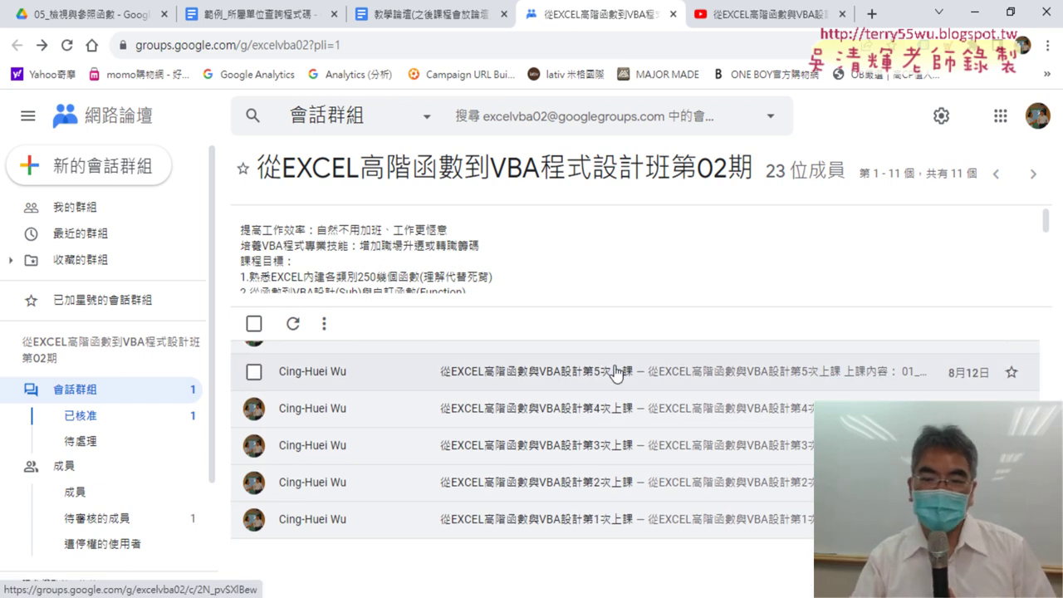
{"action": "scroll", "coordinate": [615, 370], "scroll_direction": "up", "scroll_amount": 3}
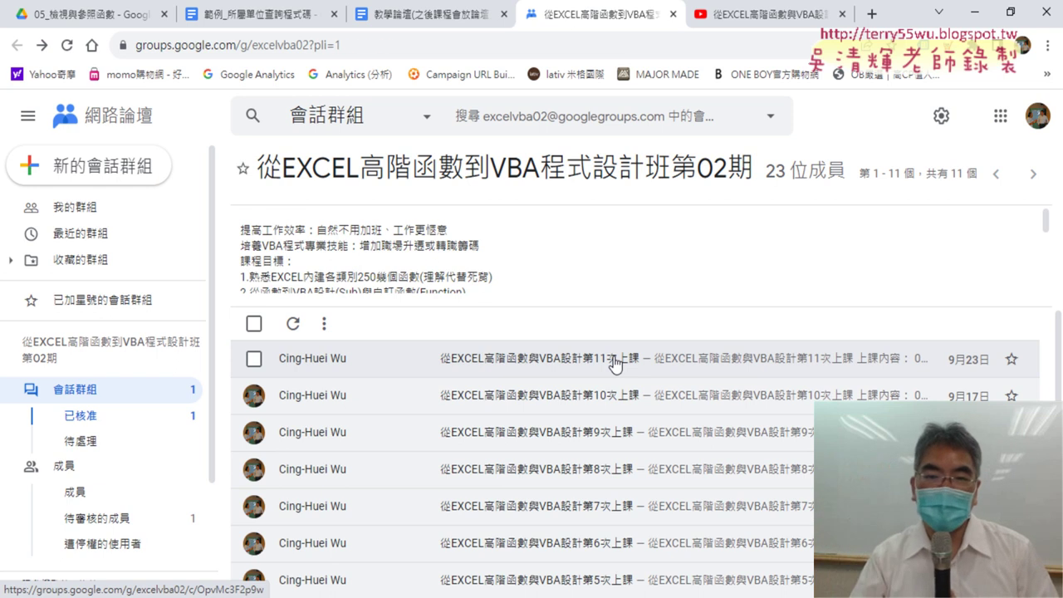
{"action": "left_click", "coordinate": [616, 363]}
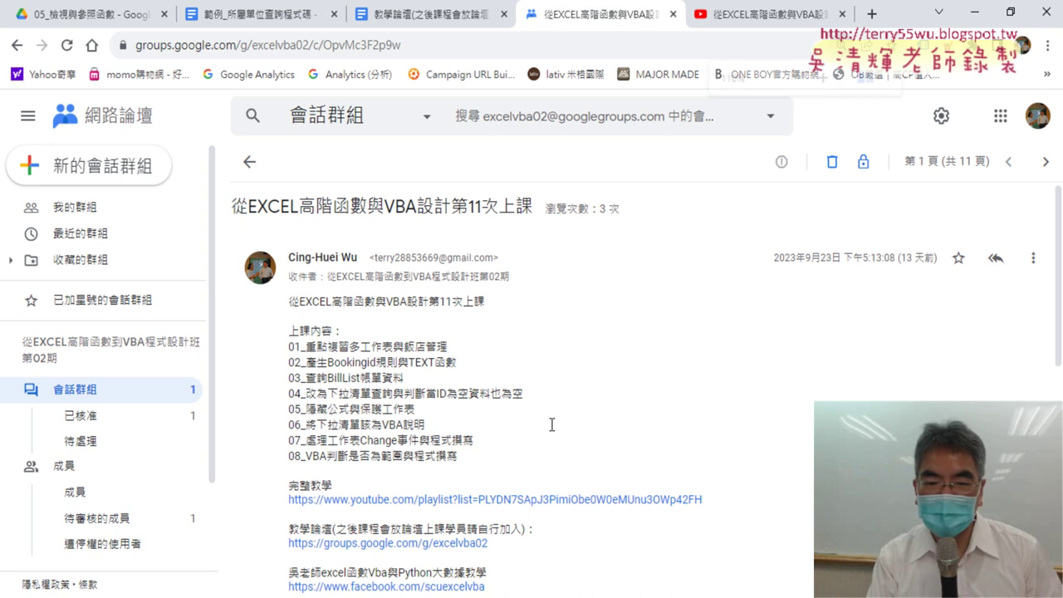
{"action": "key", "text": "ctrl+plus"}
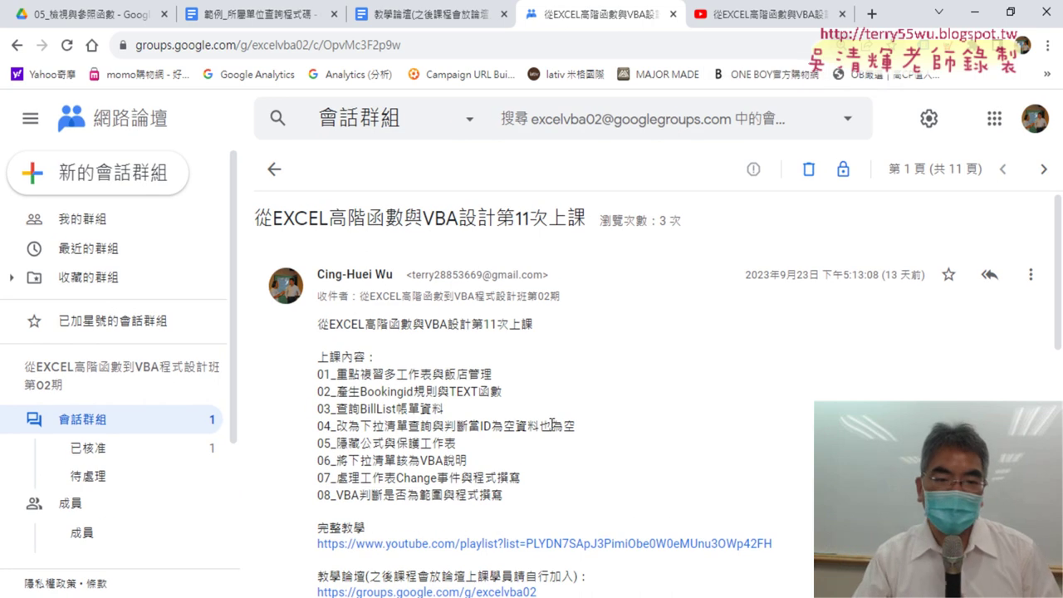
{"action": "scroll", "coordinate": [551, 425], "scroll_direction": "down", "scroll_amount": 1}
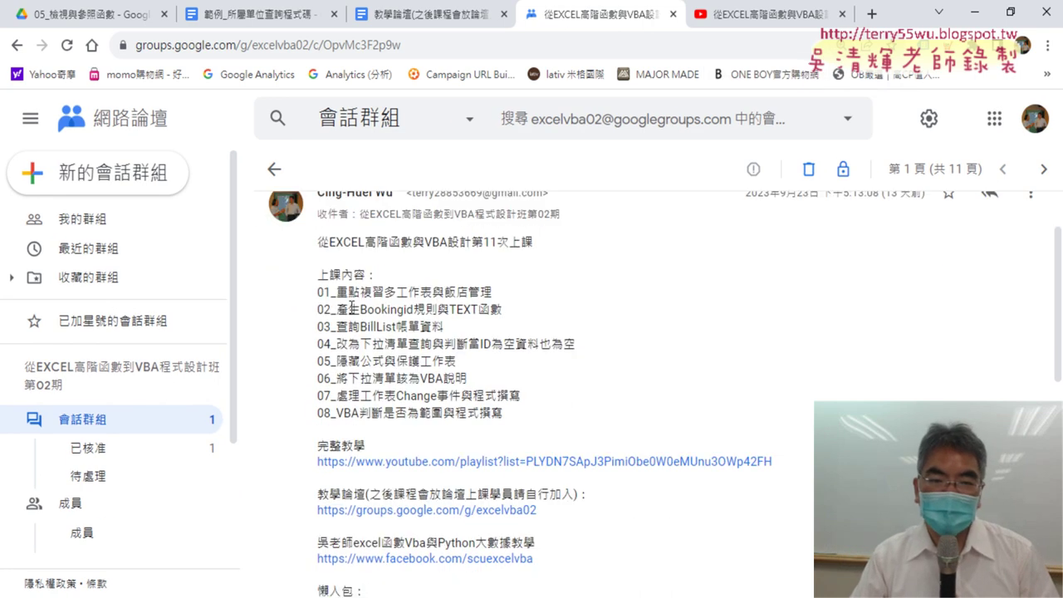
{"action": "left_click_drag", "start_coordinate": [337, 308], "coordinate": [437, 308]}
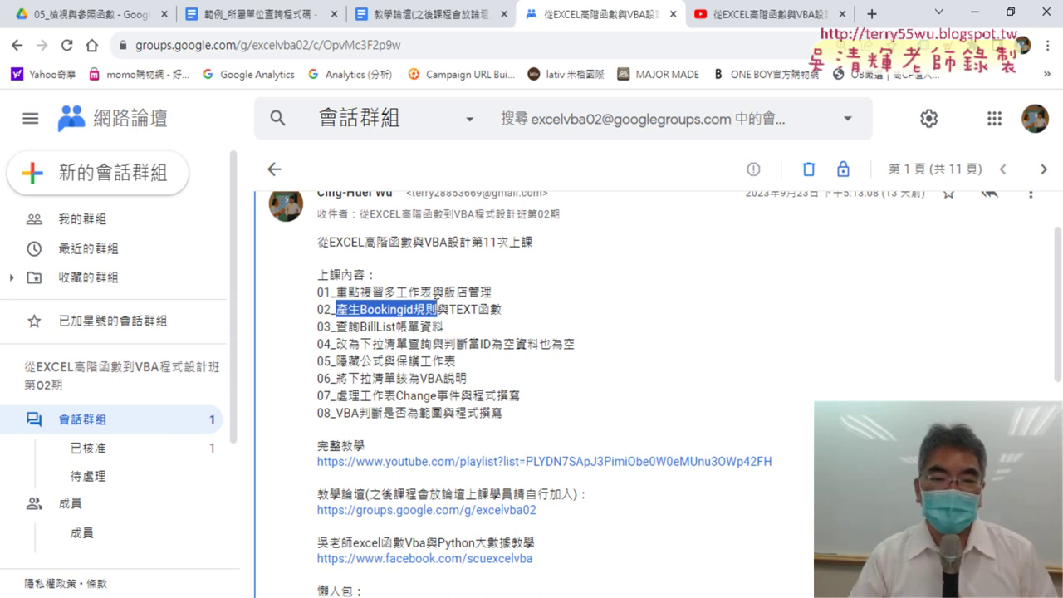
Highlight 'Bookingid' and 'TEXT函數' in item 02, then go to the Drive folder 05_檢視與參照函數.
{"action": "left_click", "coordinate": [414, 311]}
{"action": "left_click_drag", "start_coordinate": [415, 311], "coordinate": [360, 310]}
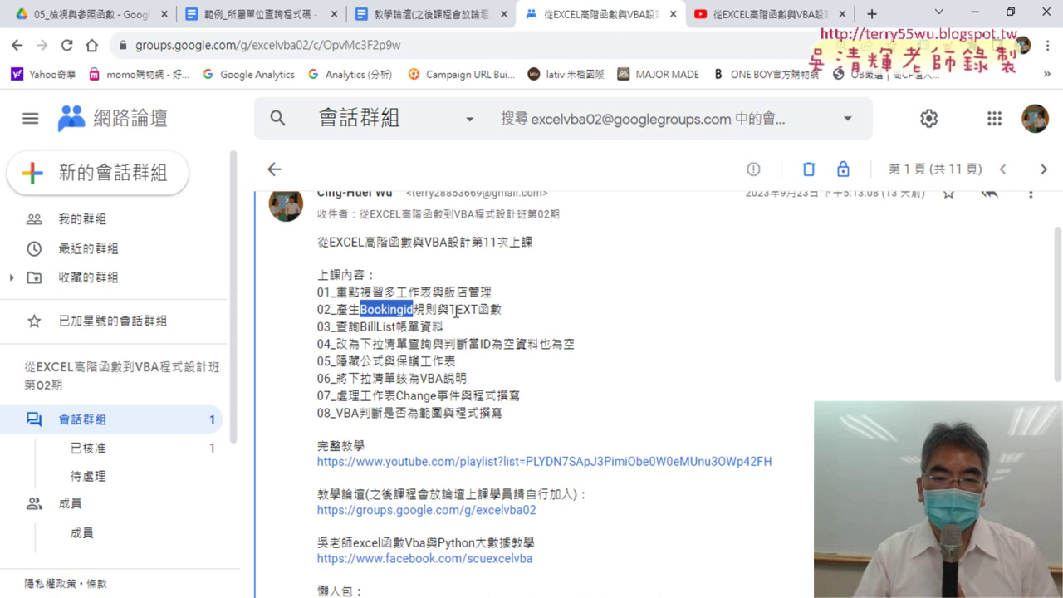
{"action": "left_click_drag", "start_coordinate": [449, 312], "coordinate": [510, 320]}
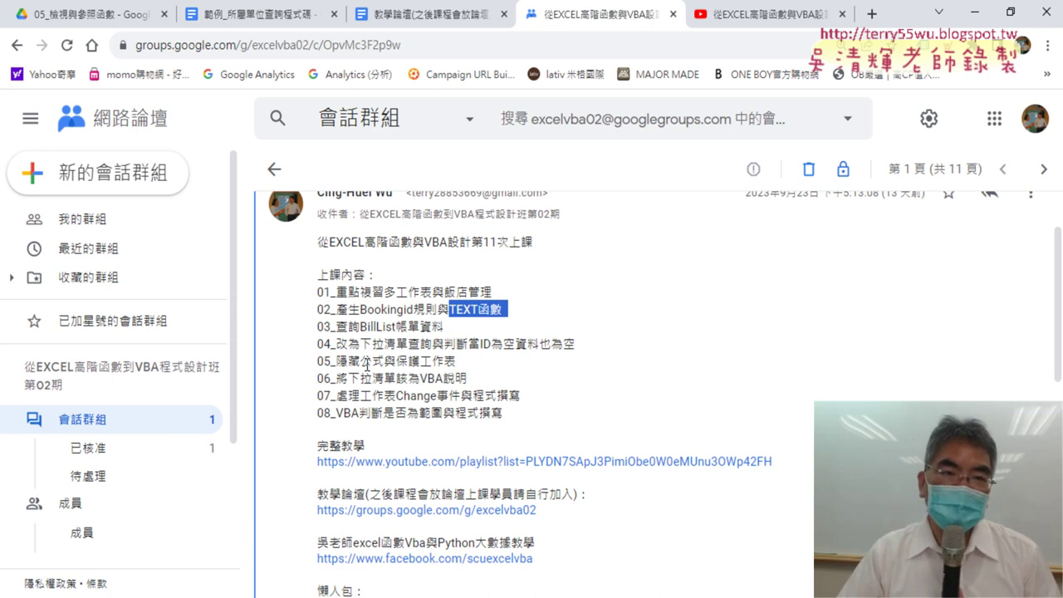
{"action": "left_click", "coordinate": [102, 14]}
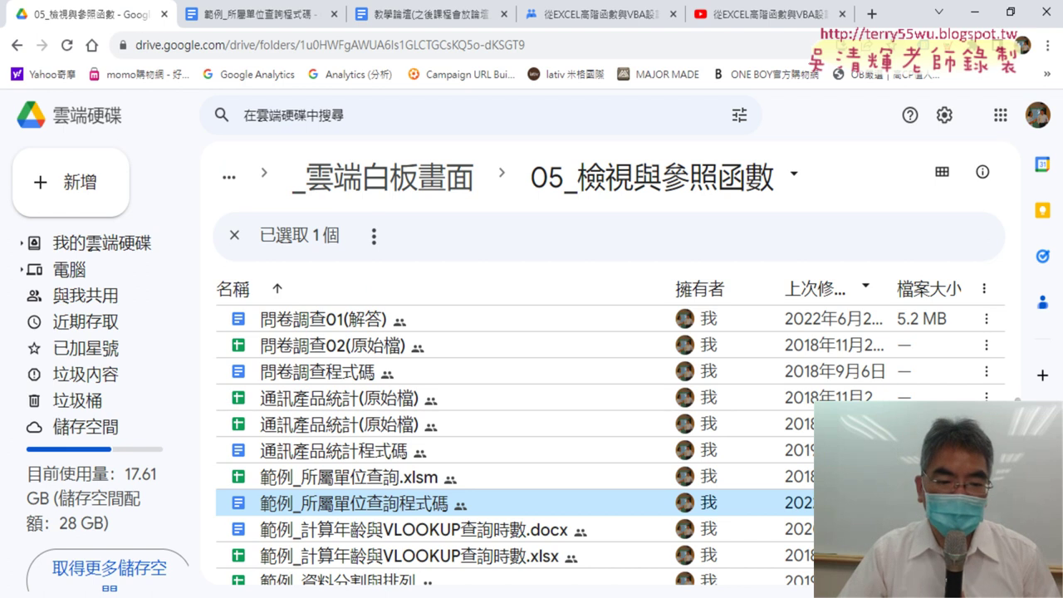
Open 範例_所屬單位查詢.xlsm in Excel from the local 05檢視參照函數 folder.
{"action": "key", "text": "alt+Tab"}
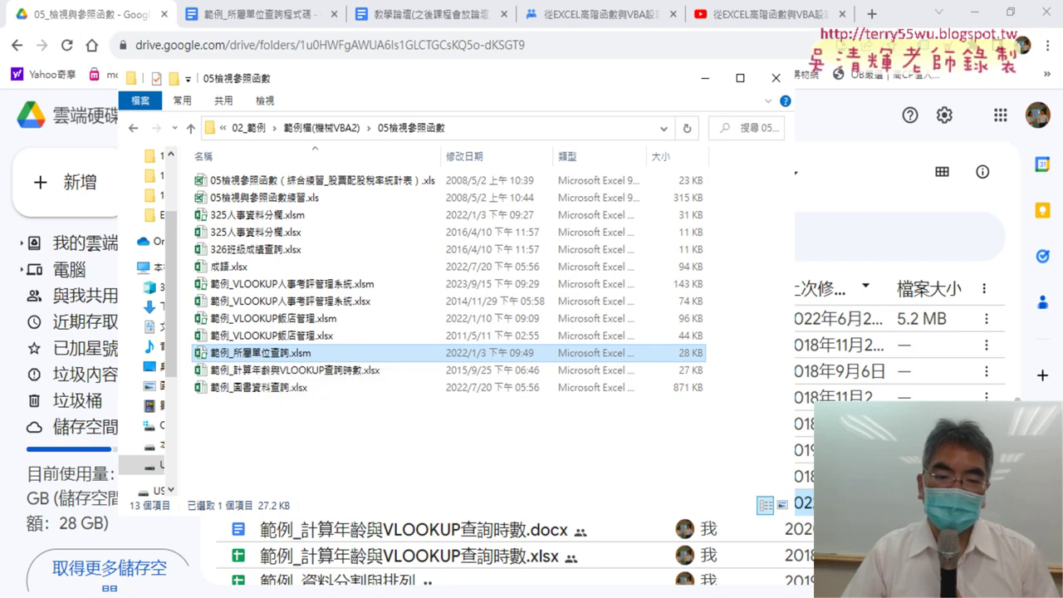
{"action": "key", "text": "Return"}
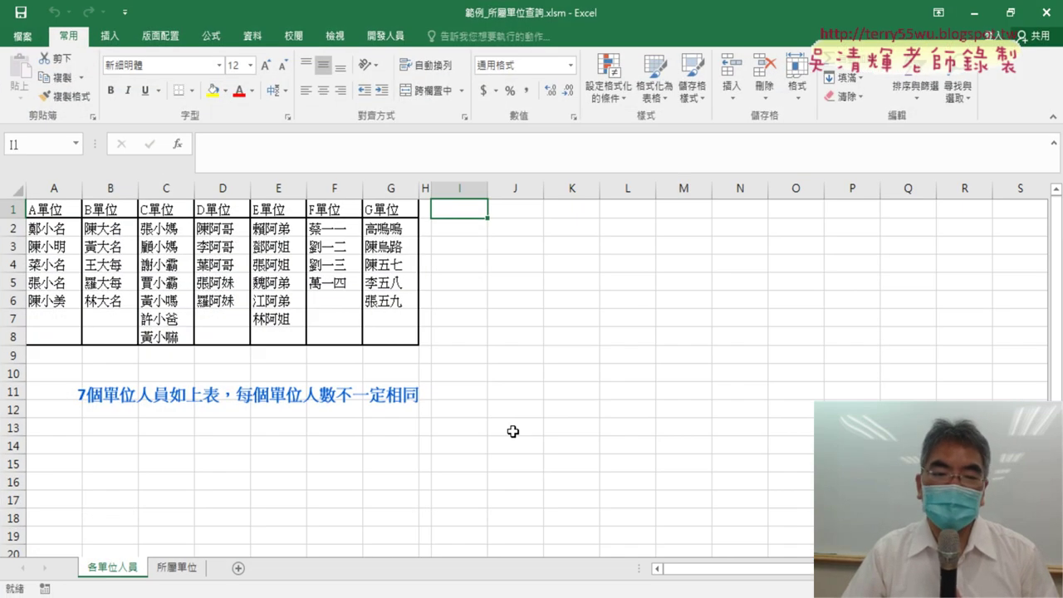
Review the A單位–G單位 roster A1:G8 on 各單位人員, highlighting the unit headings and A單位 members.
{"action": "left_click", "coordinate": [178, 569]}
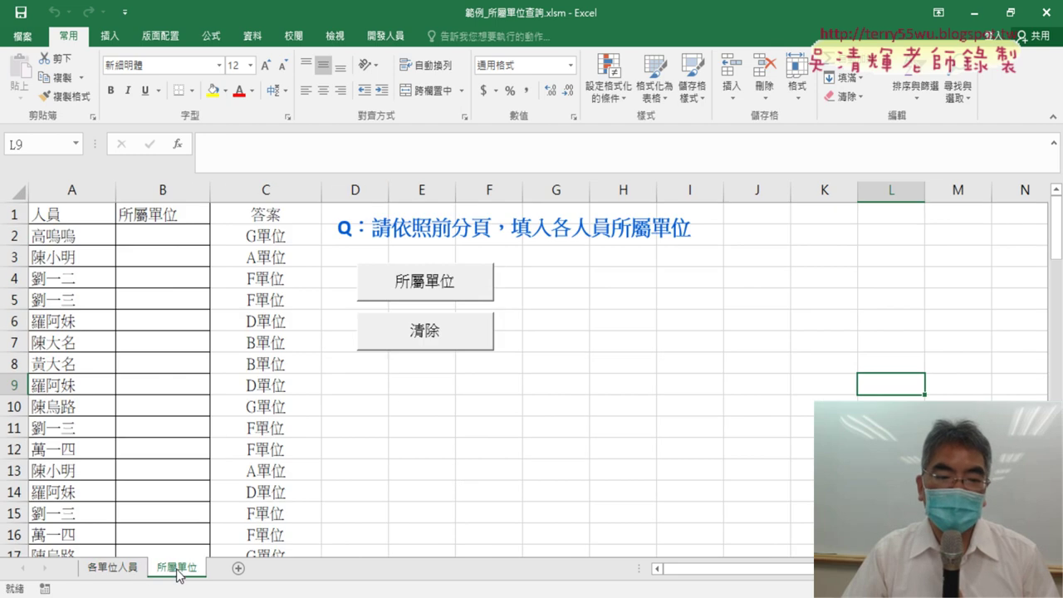
{"action": "left_click", "coordinate": [122, 573]}
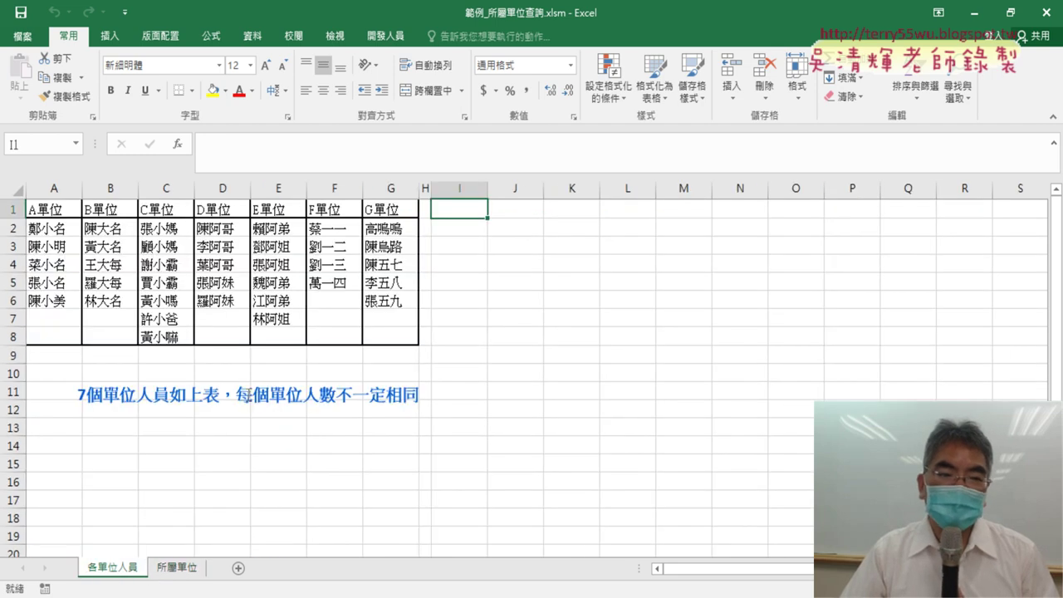
{"action": "left_click_drag", "start_coordinate": [41, 210], "coordinate": [391, 337]}
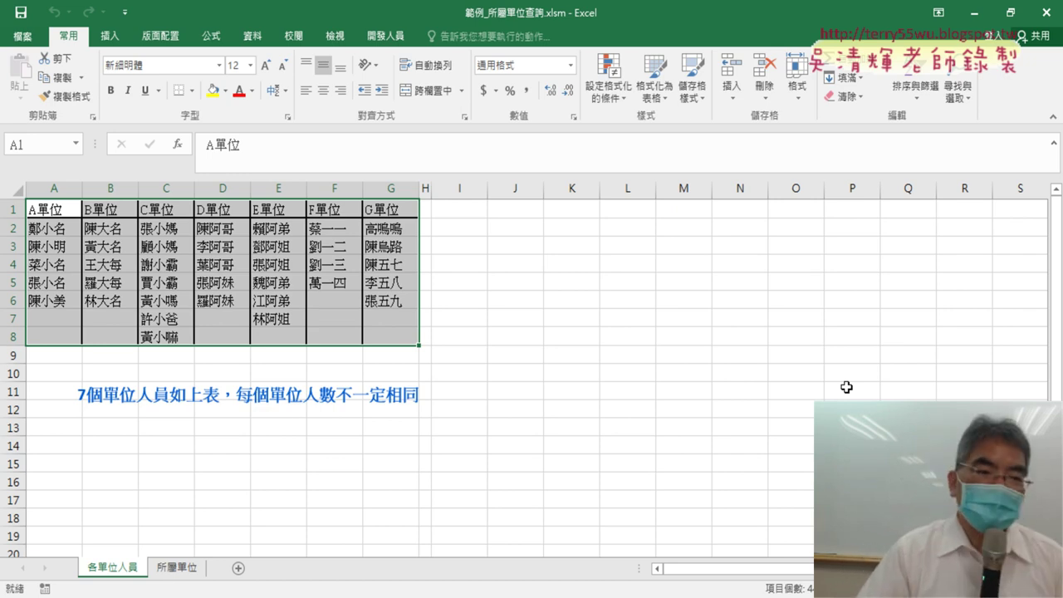
{"action": "left_click", "coordinate": [11, 201]}
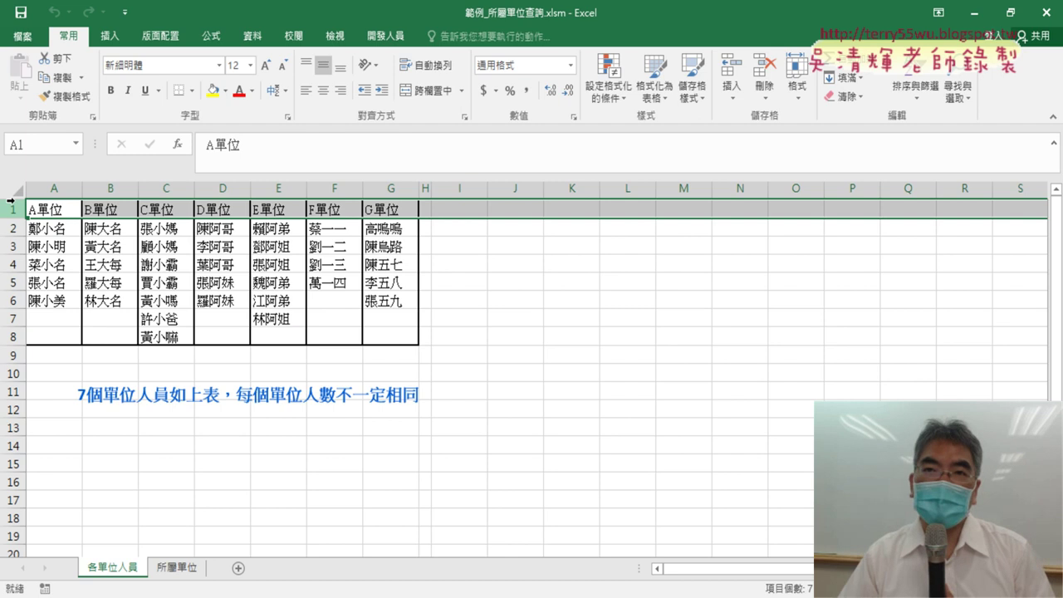
{"action": "left_click_drag", "start_coordinate": [39, 228], "coordinate": [51, 340]}
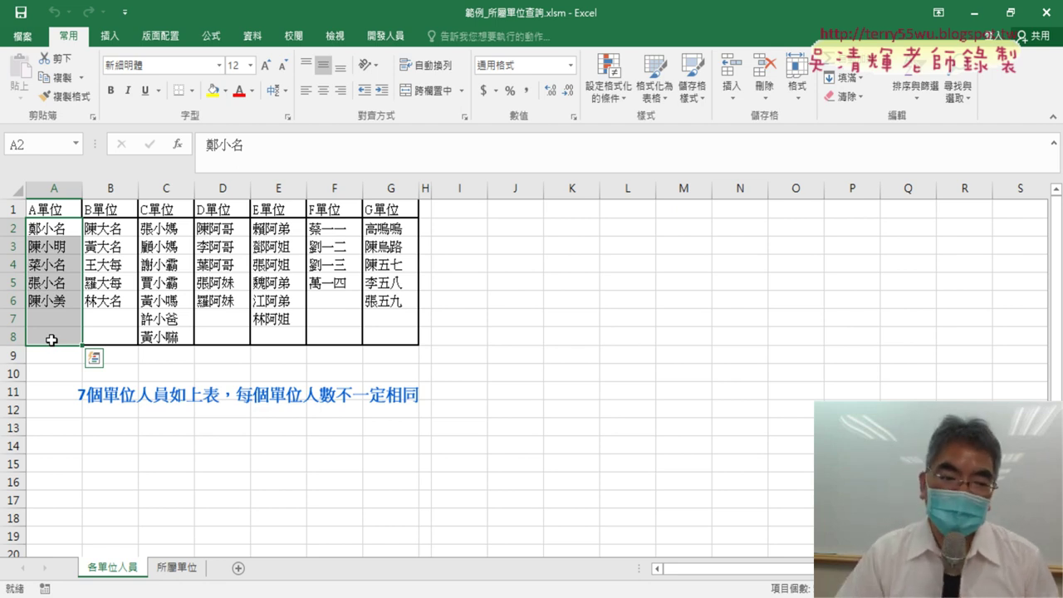
{"action": "left_click", "coordinate": [174, 568]}
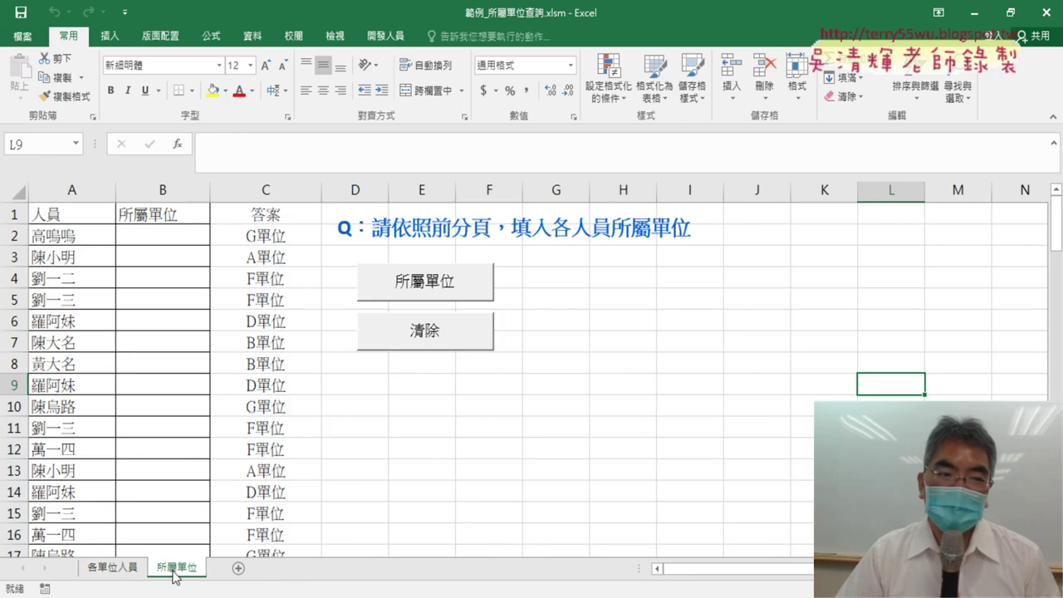
{"action": "left_click", "coordinate": [66, 214]}
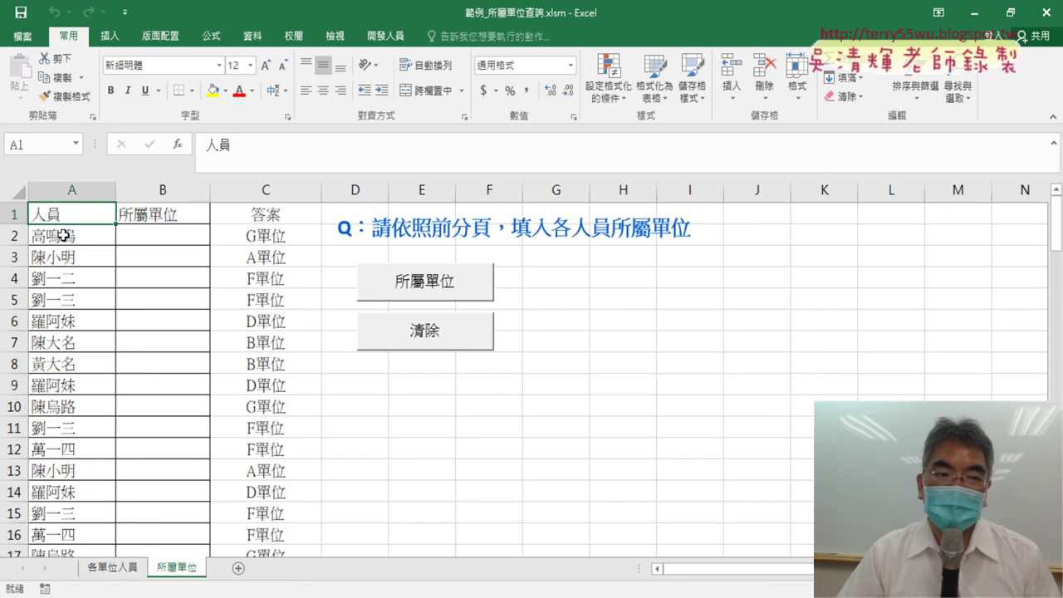
{"action": "left_click", "coordinate": [91, 237]}
{"action": "left_click", "coordinate": [130, 239]}
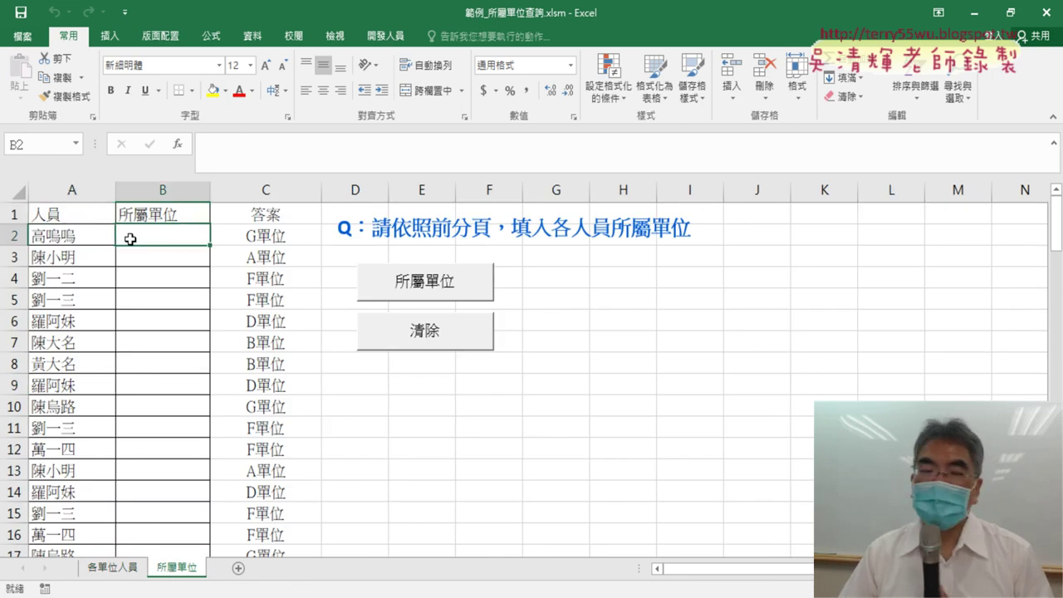
{"action": "left_click", "coordinate": [117, 568]}
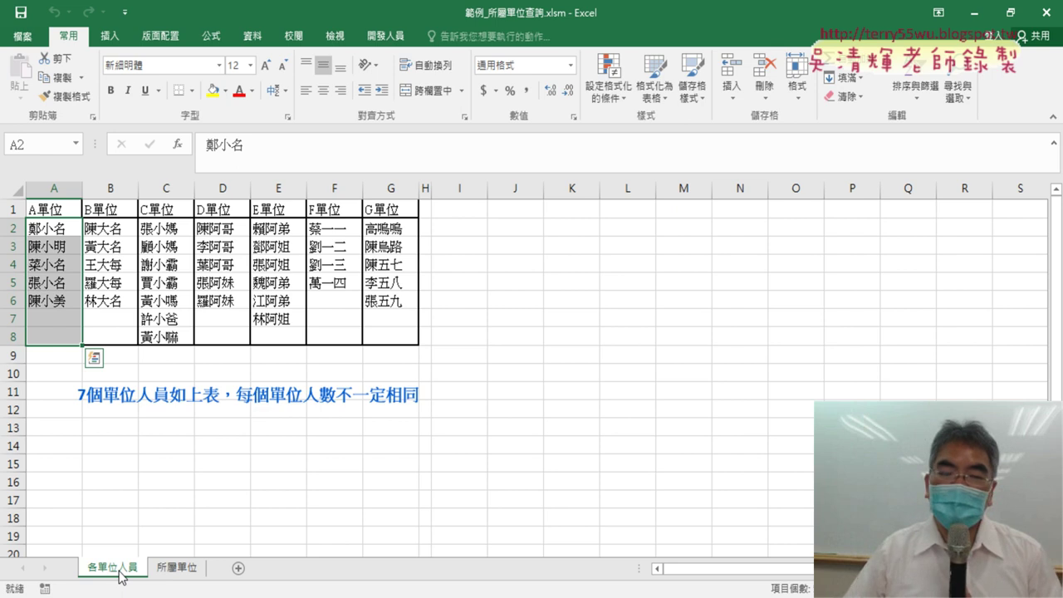
{"action": "left_click", "coordinate": [174, 567]}
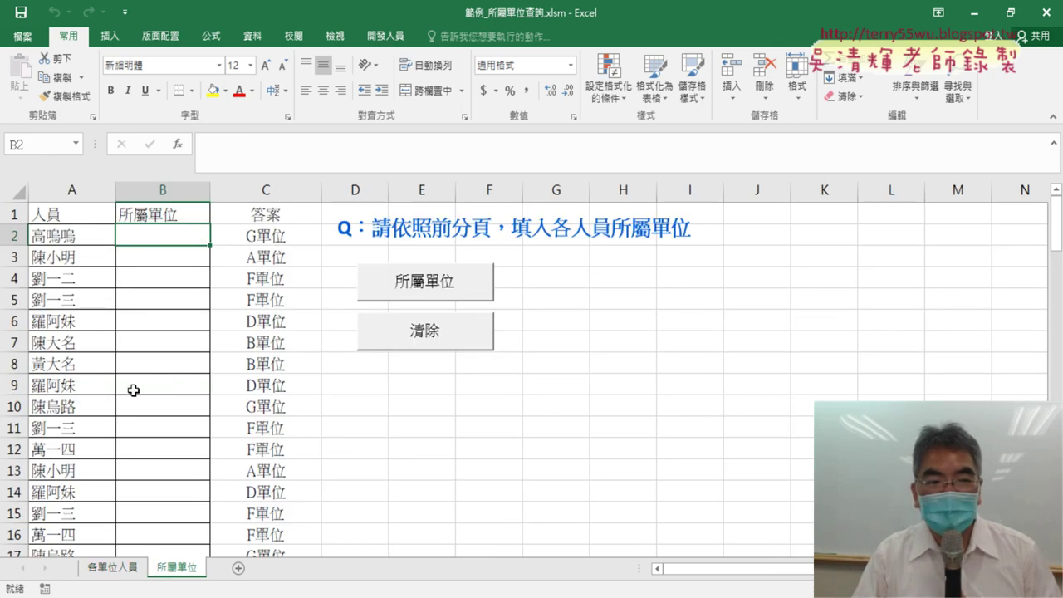
{"action": "left_click", "coordinate": [74, 189]}
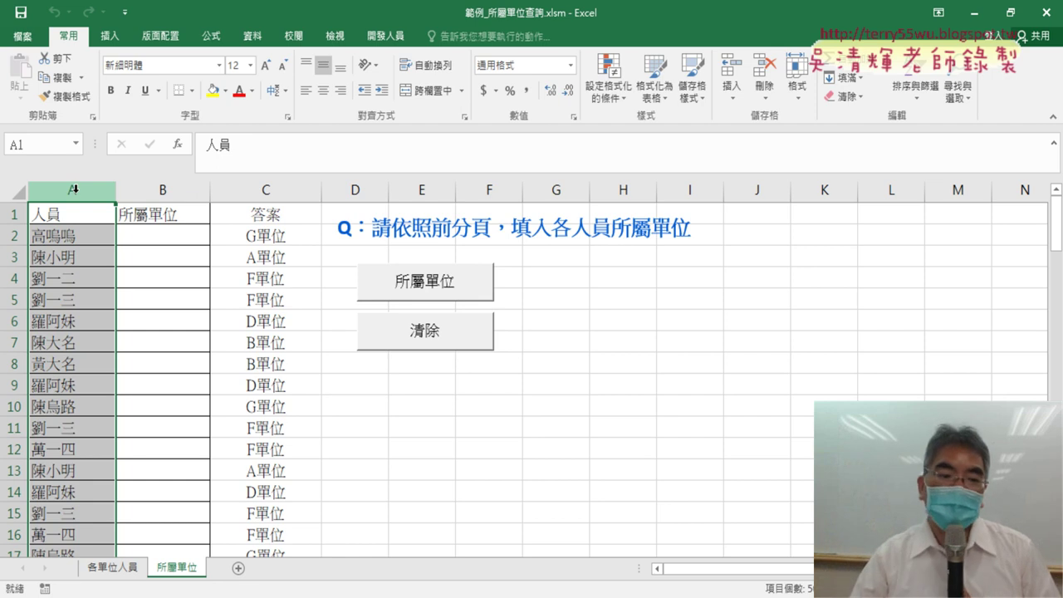
Compare the roster with the 所屬單位 sheet, pointing out column B, the 答案 column, and A2's unit in C2.
{"action": "left_click", "coordinate": [112, 570]}
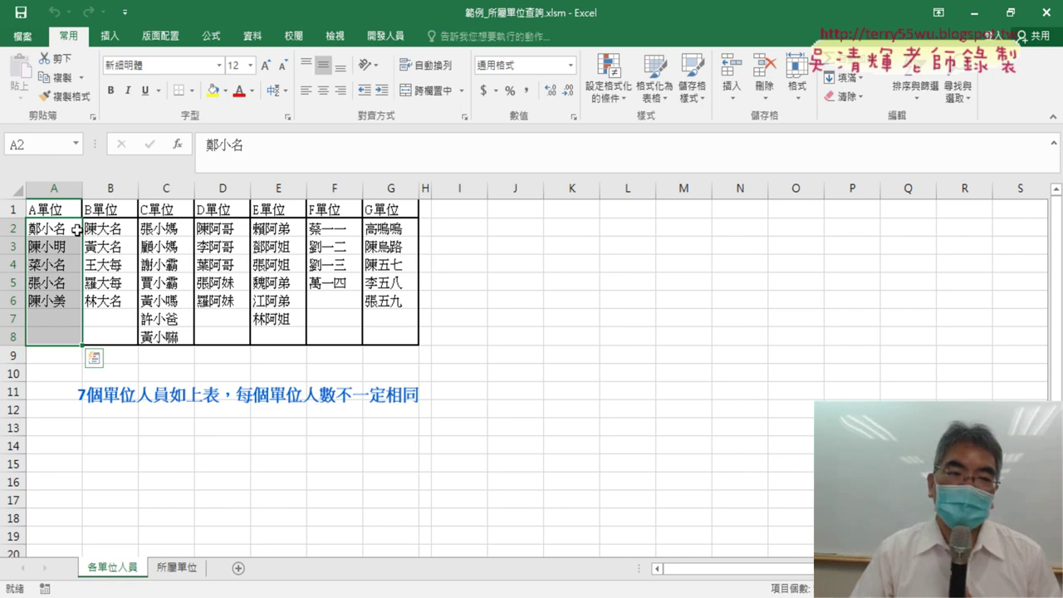
{"action": "mouse_move", "coordinate": [63, 212]}
{"action": "left_mouse_down"}
{"action": "mouse_move", "coordinate": [398, 318]}
{"action": "mouse_move", "coordinate": [399, 337]}
{"action": "left_mouse_up"}
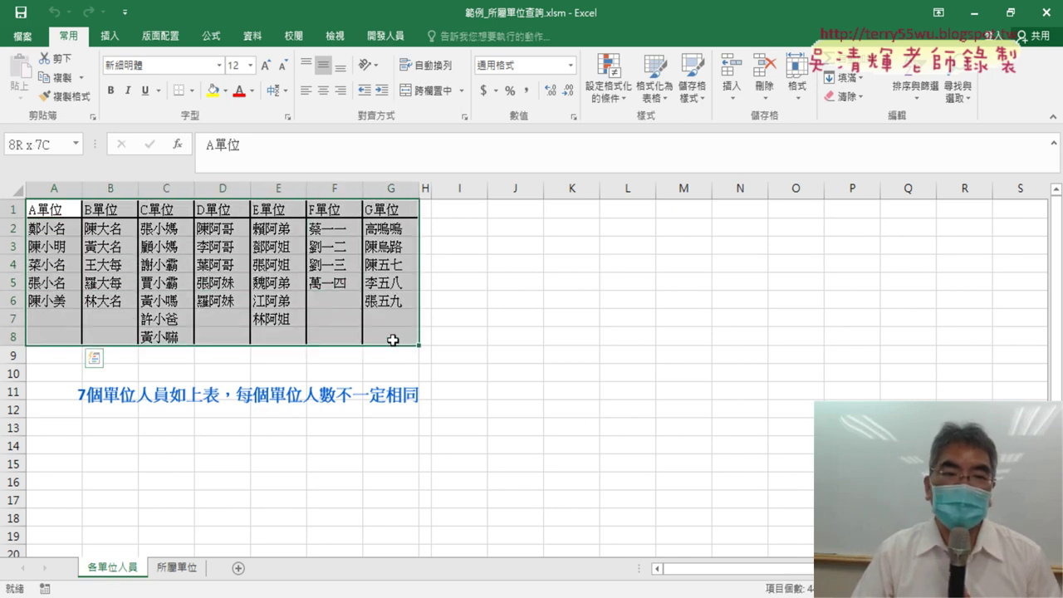
{"action": "left_click", "coordinate": [177, 567]}
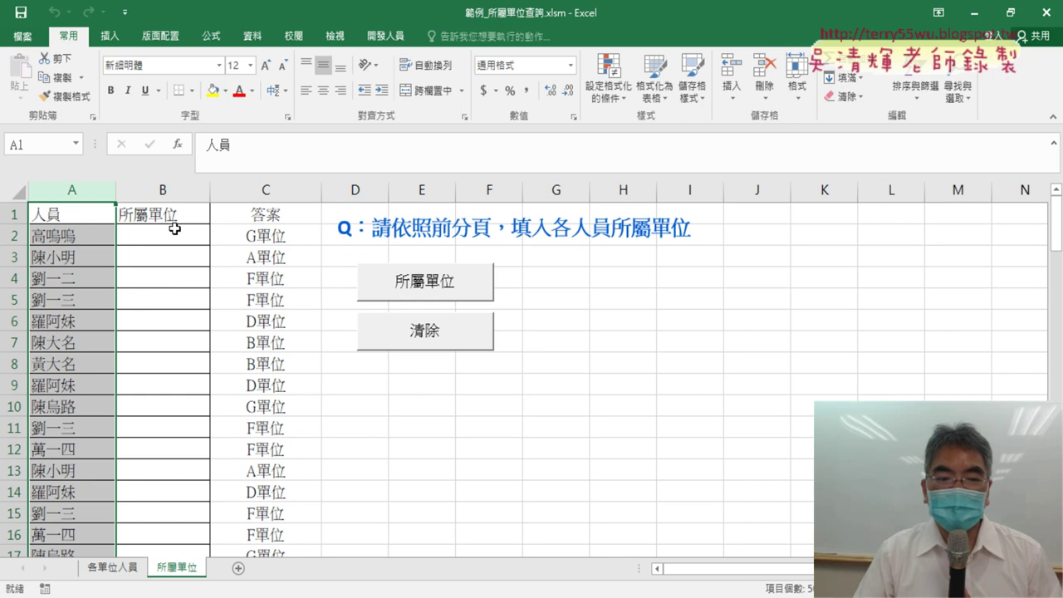
{"action": "left_click", "coordinate": [164, 189]}
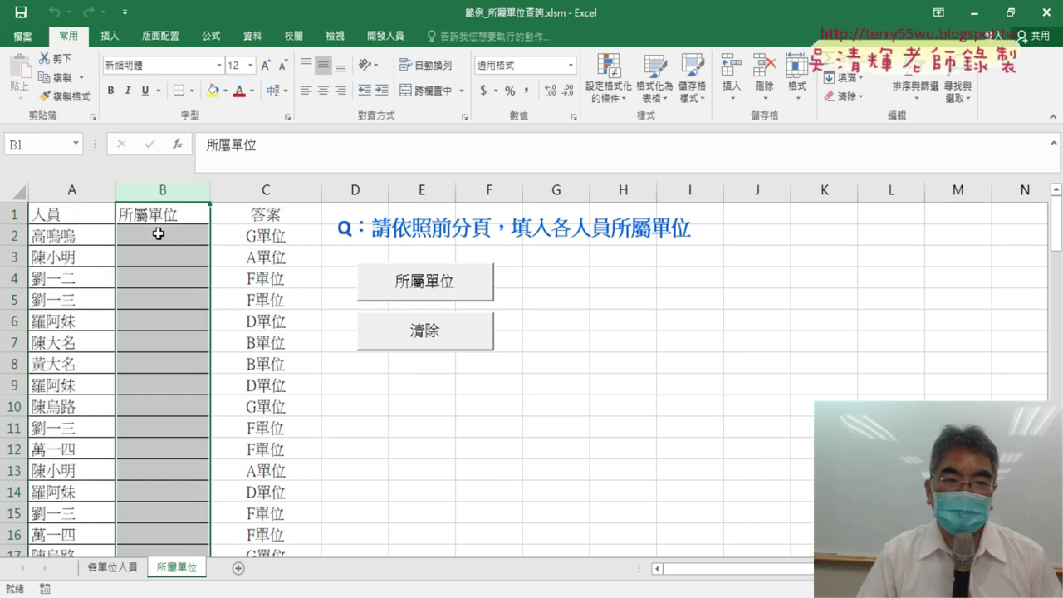
{"action": "left_click", "coordinate": [158, 234]}
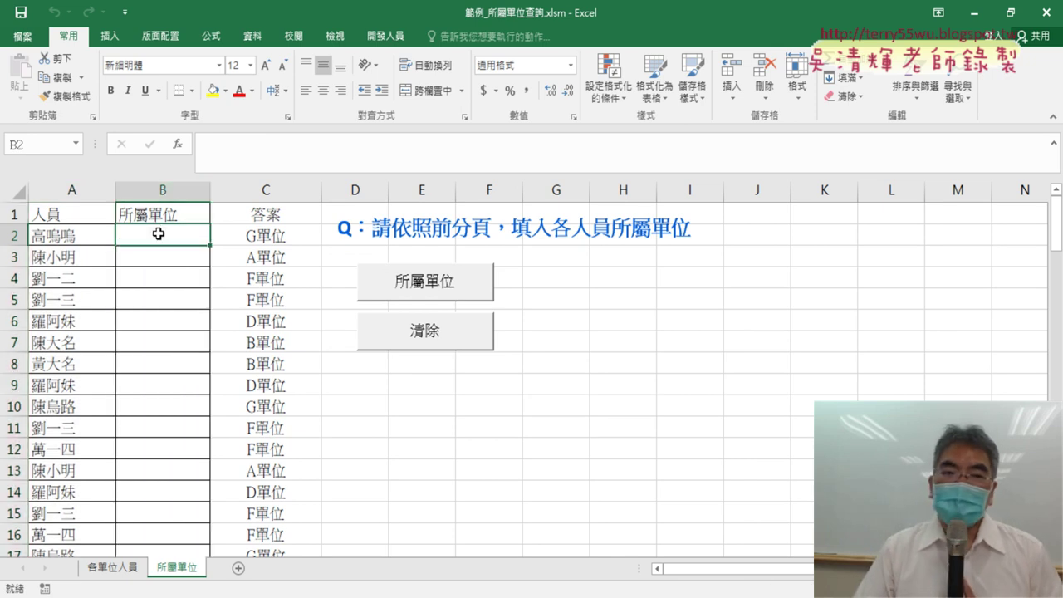
{"action": "left_click", "coordinate": [272, 190]}
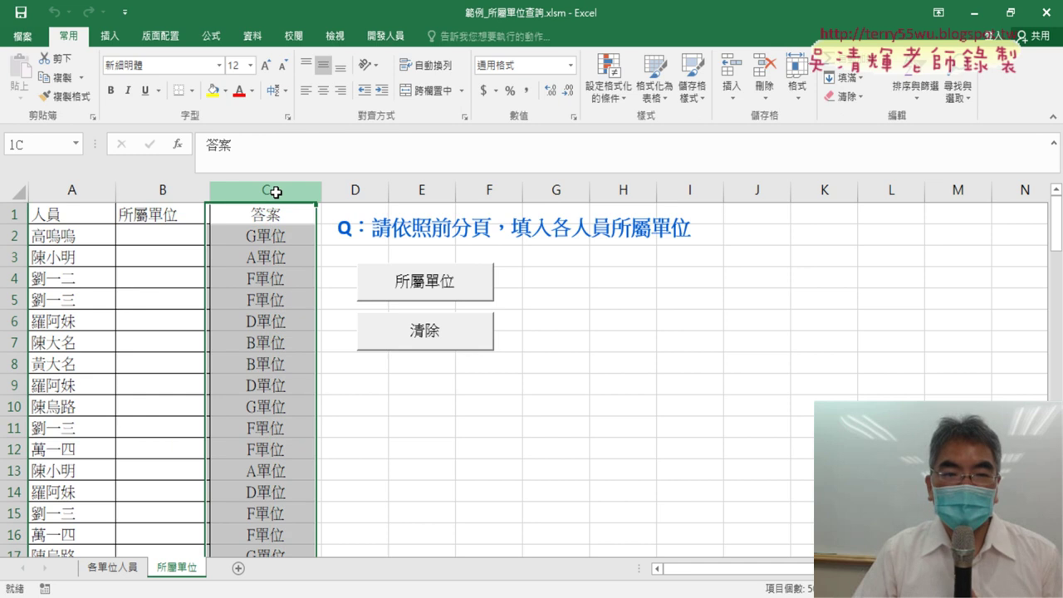
{"action": "left_click", "coordinate": [71, 239]}
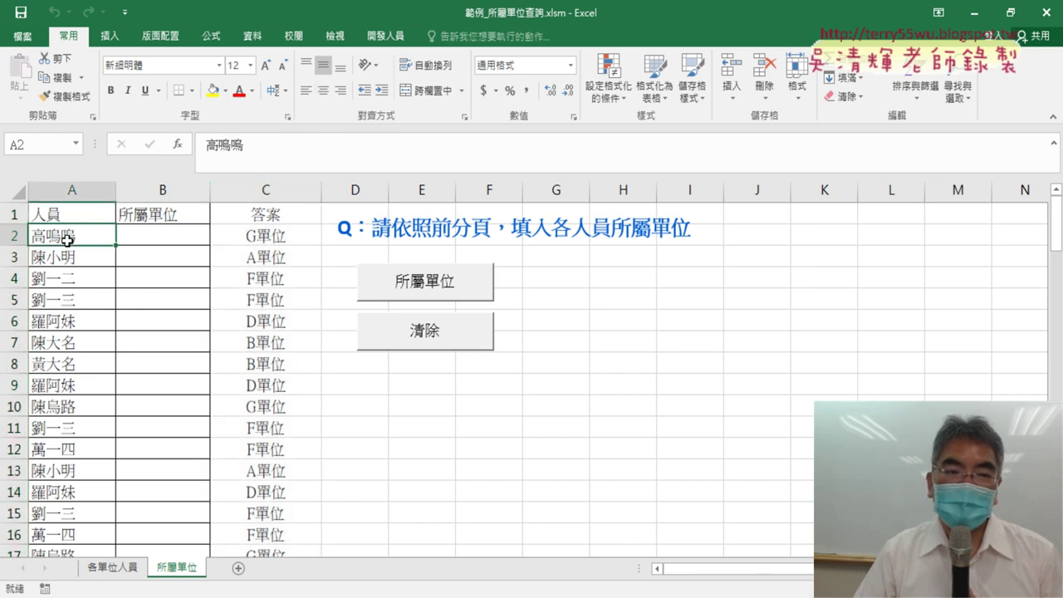
{"action": "left_click", "coordinate": [288, 243]}
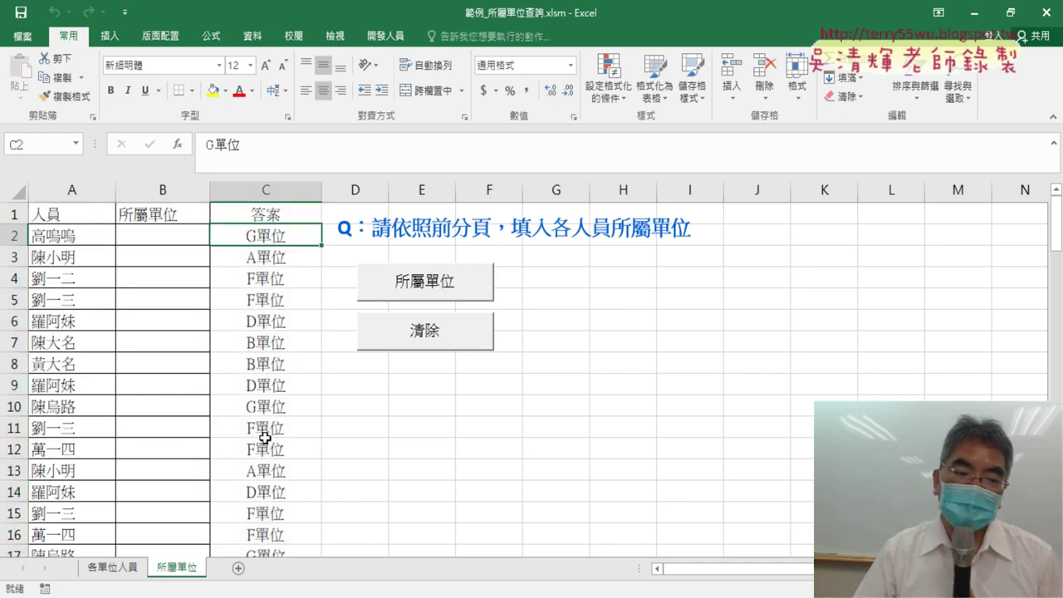
{"action": "left_click", "coordinate": [116, 569]}
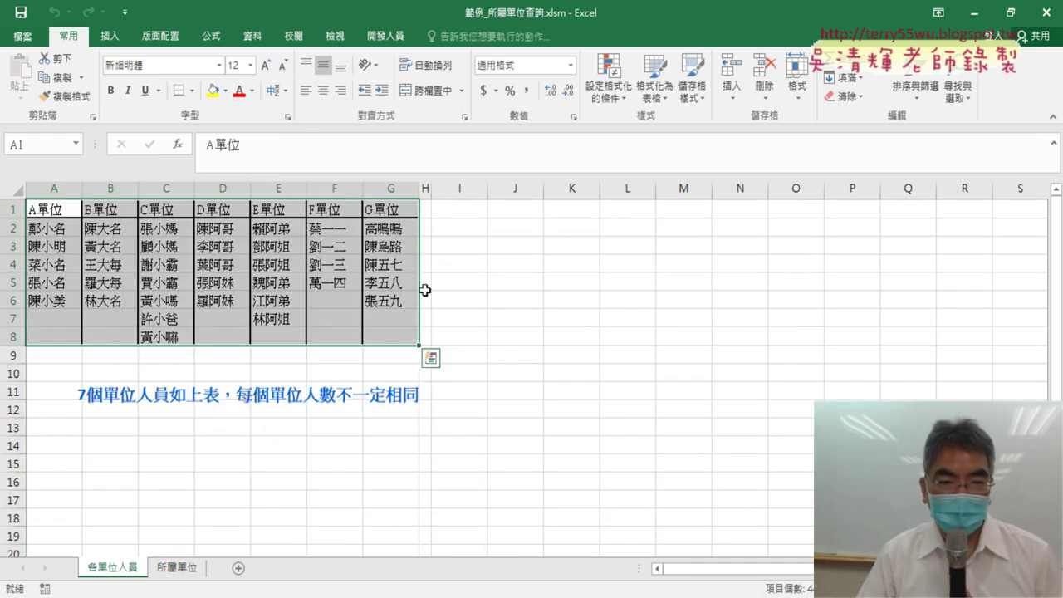
{"action": "left_click", "coordinate": [395, 228]}
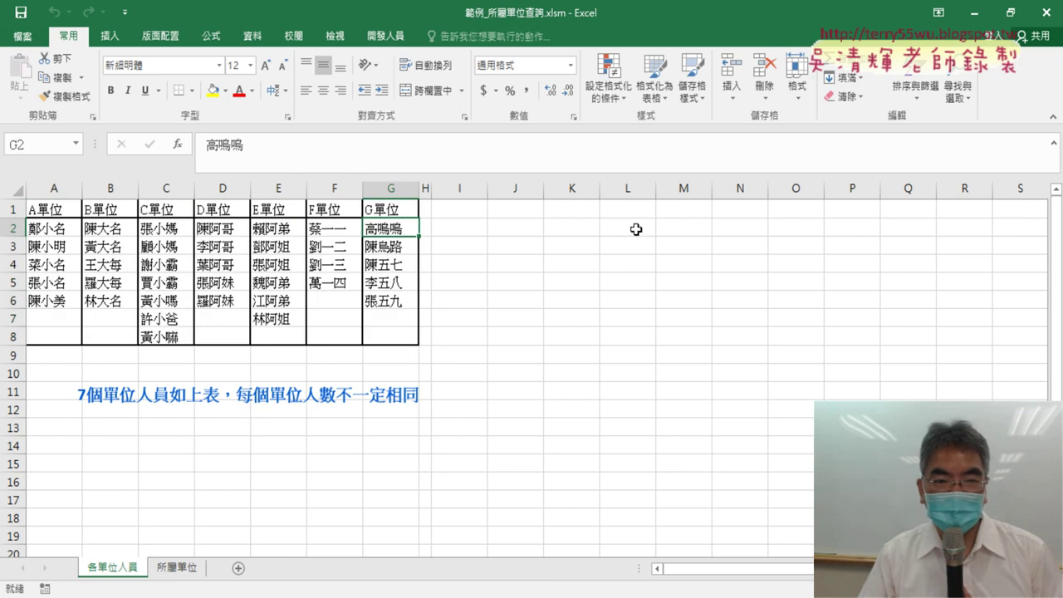
{"action": "left_click", "coordinate": [391, 211]}
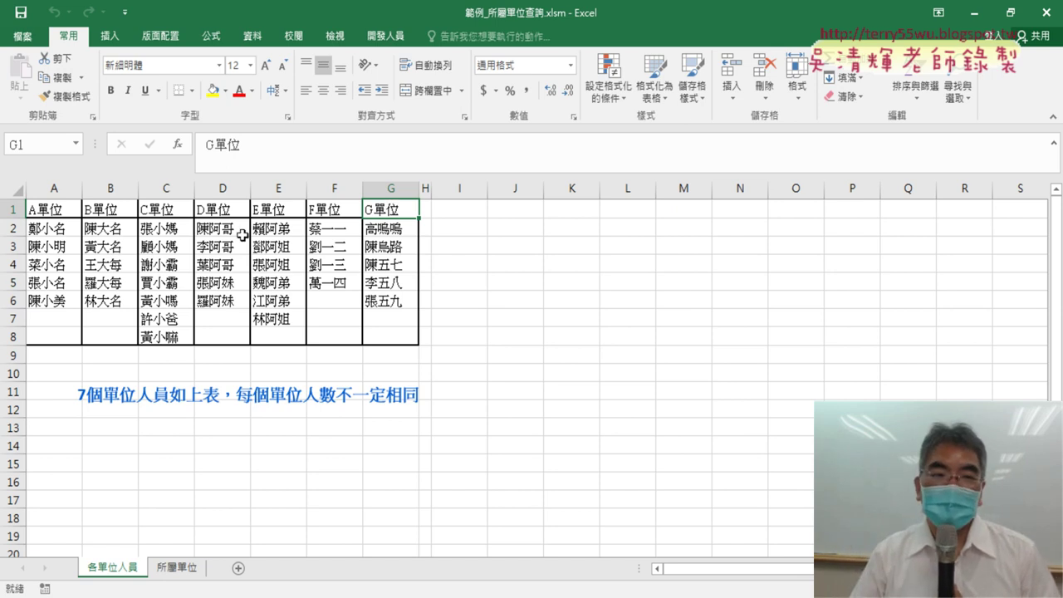
{"action": "left_click_drag", "start_coordinate": [52, 210], "coordinate": [385, 345]}
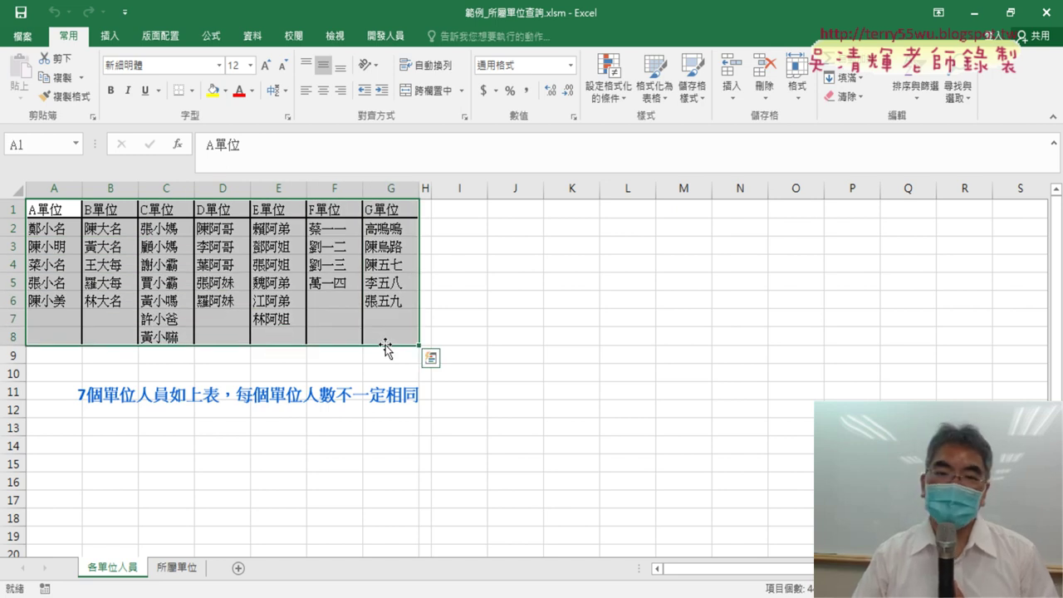
{"action": "left_click", "coordinate": [461, 209]}
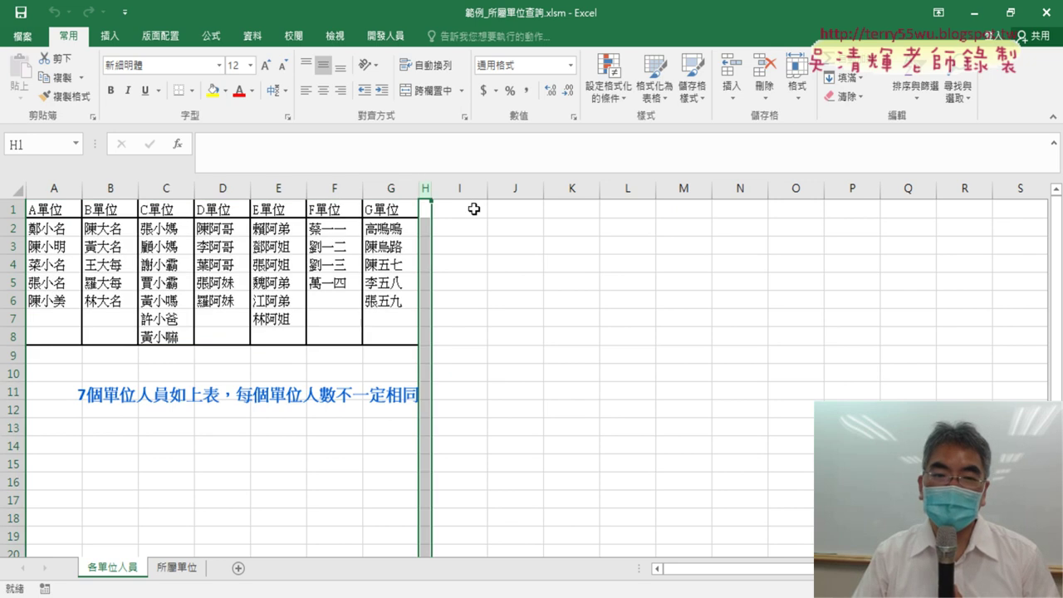
Copy the 人員 and 所屬單位 headers from 所屬單位 A1:B1 into I1:J1 on 各單位人員.
{"action": "left_click", "coordinate": [176, 568]}
{"action": "left_click", "coordinate": [88, 196]}
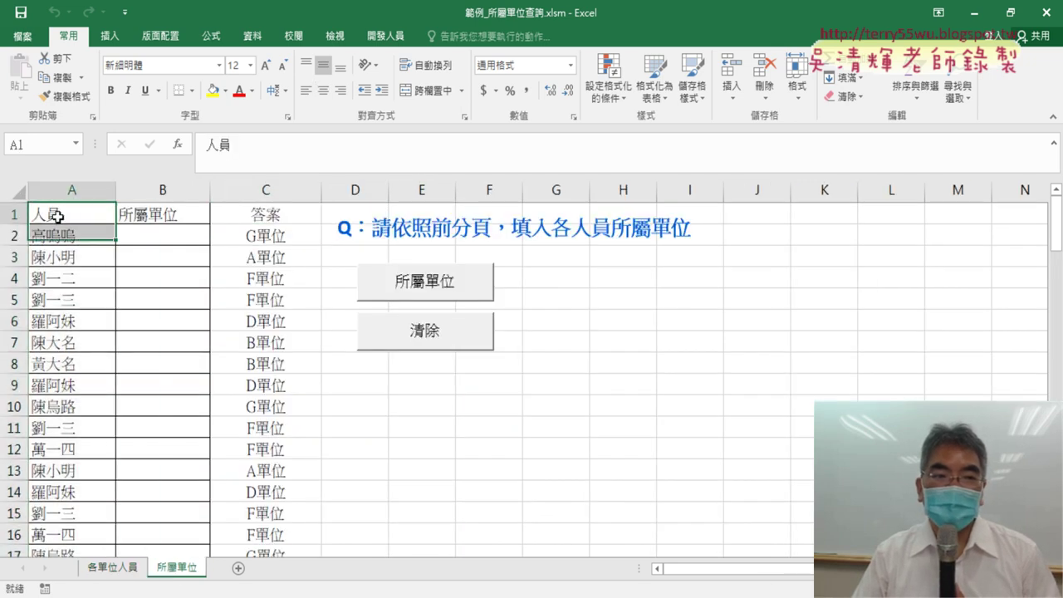
{"action": "left_click_drag", "start_coordinate": [53, 213], "coordinate": [166, 209]}
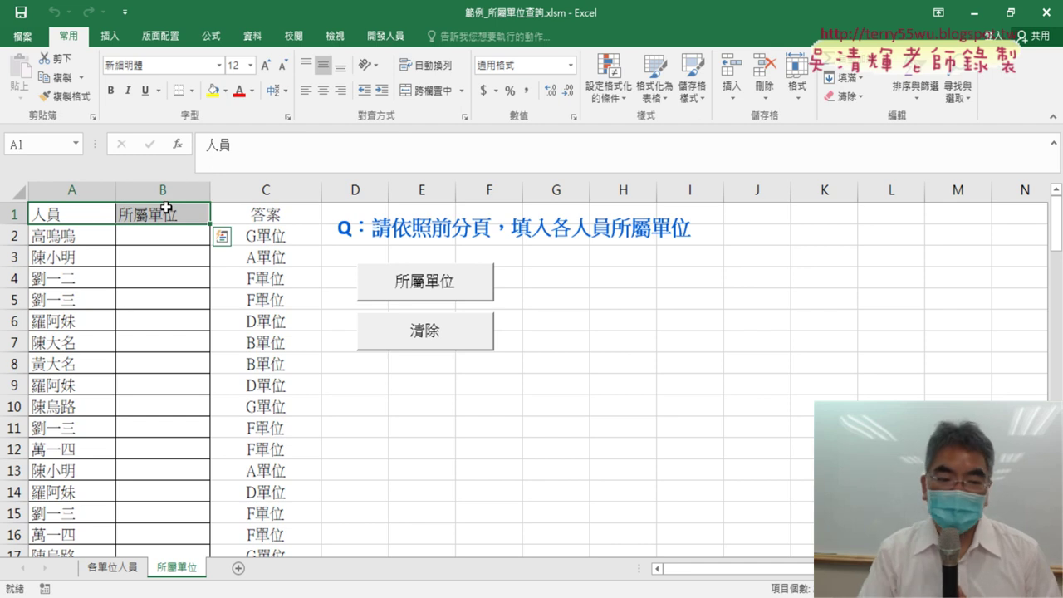
{"action": "key", "text": "ctrl+c"}
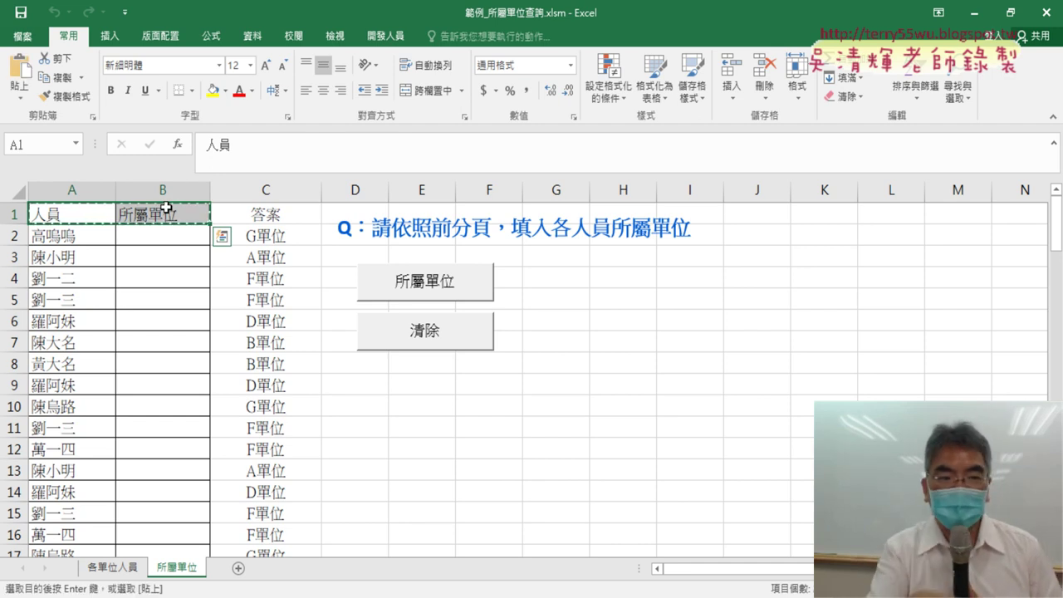
{"action": "left_click", "coordinate": [108, 567]}
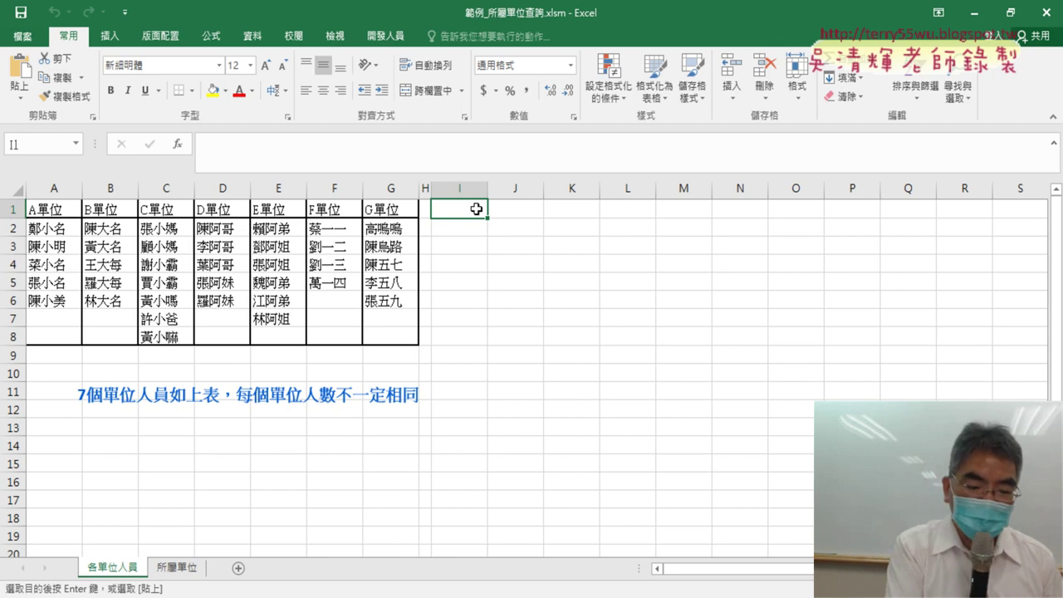
{"action": "key", "text": "ctrl+v"}
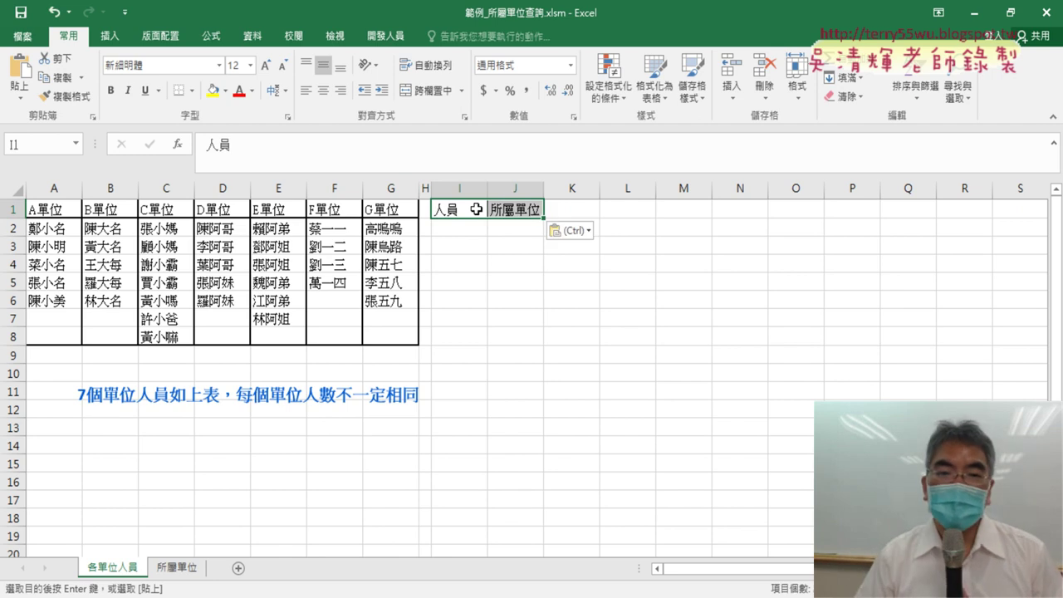
Copy A單位 from A1 into J2 and fill it down to J6 beside its five members.
{"action": "left_click_drag", "start_coordinate": [61, 208], "coordinate": [394, 340]}
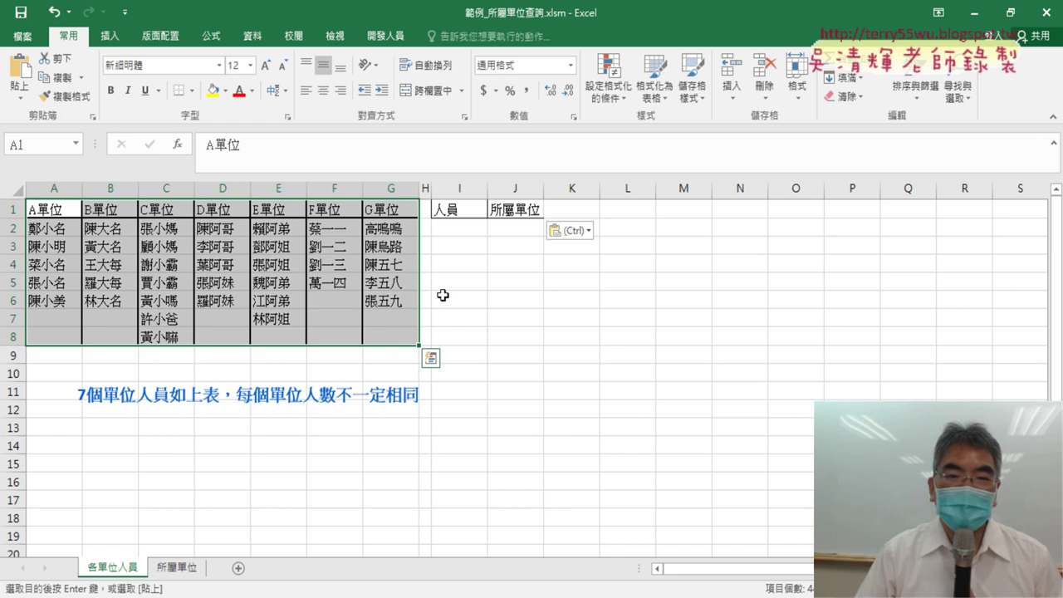
{"action": "mouse_move", "coordinate": [475, 224]}
{"action": "left_mouse_down"}
{"action": "mouse_move", "coordinate": [509, 227]}
{"action": "mouse_move", "coordinate": [510, 324]}
{"action": "left_mouse_up"}
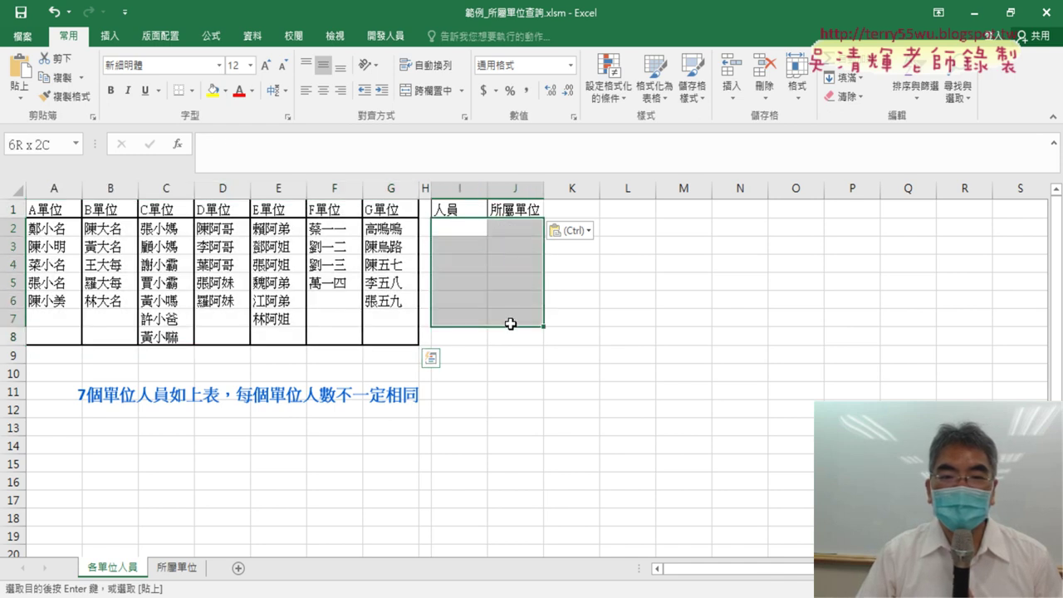
{"action": "left_click", "coordinate": [53, 210]}
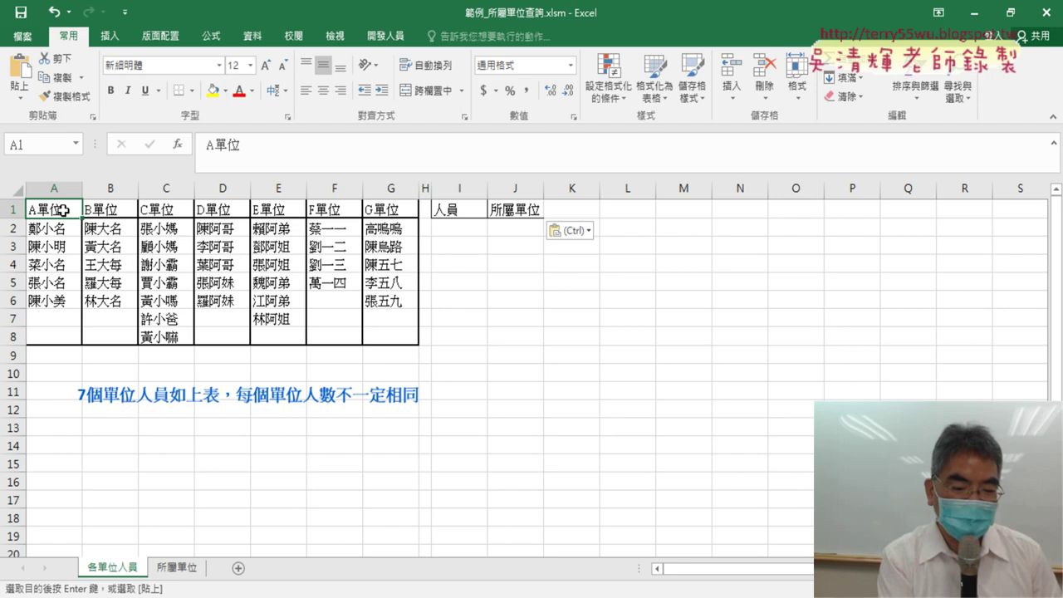
{"action": "key", "text": "ctrl+c"}
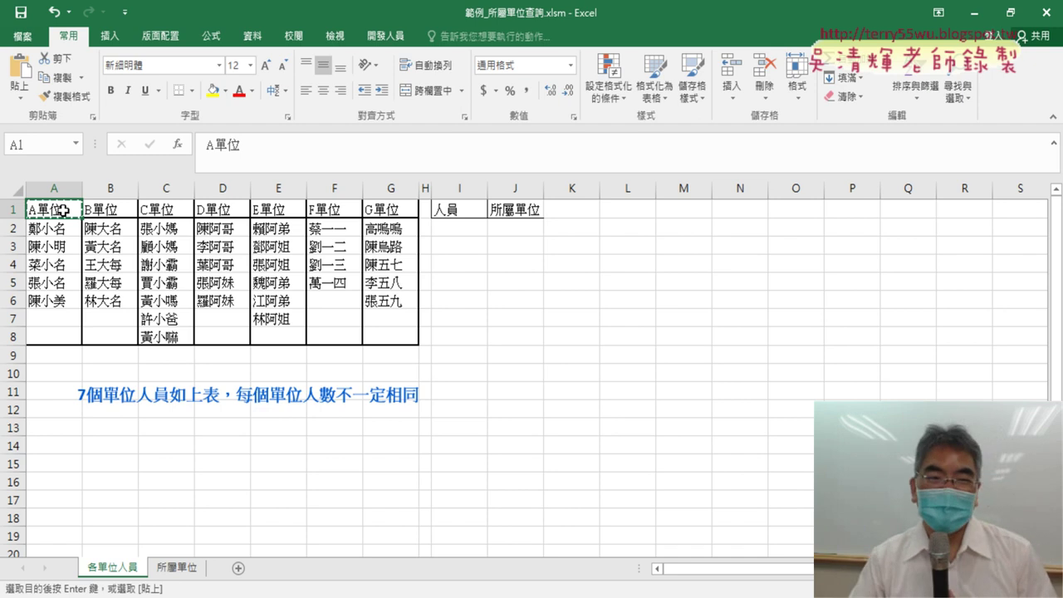
{"action": "left_click", "coordinate": [523, 230]}
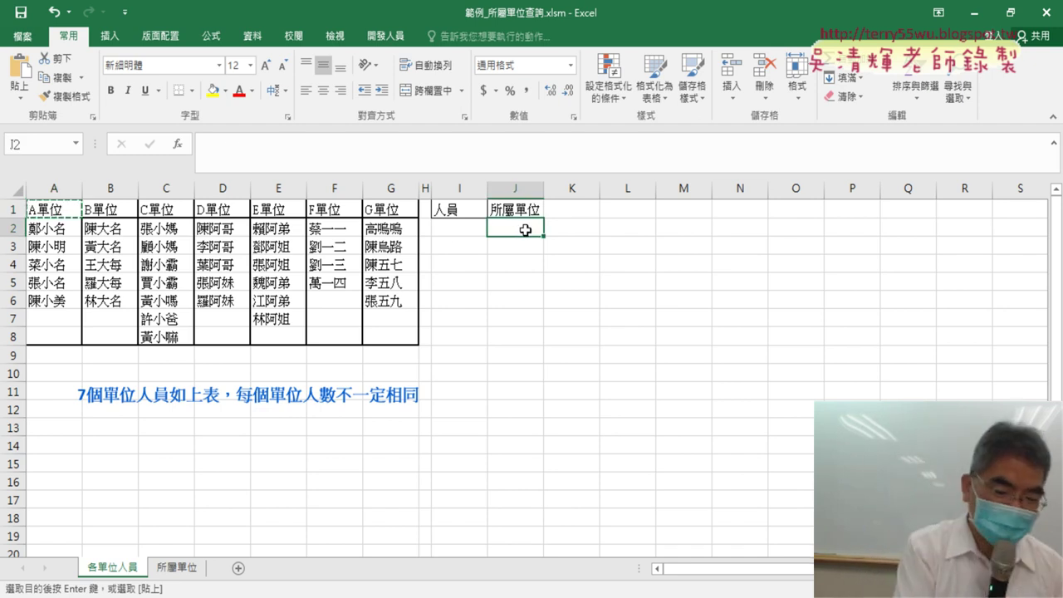
{"action": "key", "text": "ctrl+v"}
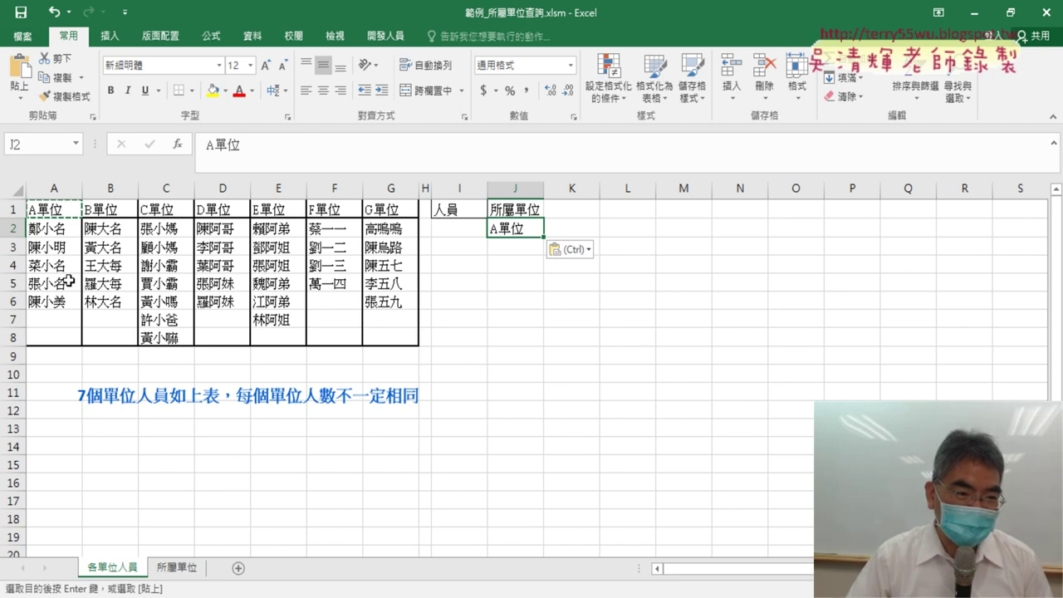
{"action": "left_click_drag", "start_coordinate": [544, 237], "coordinate": [543, 311]}
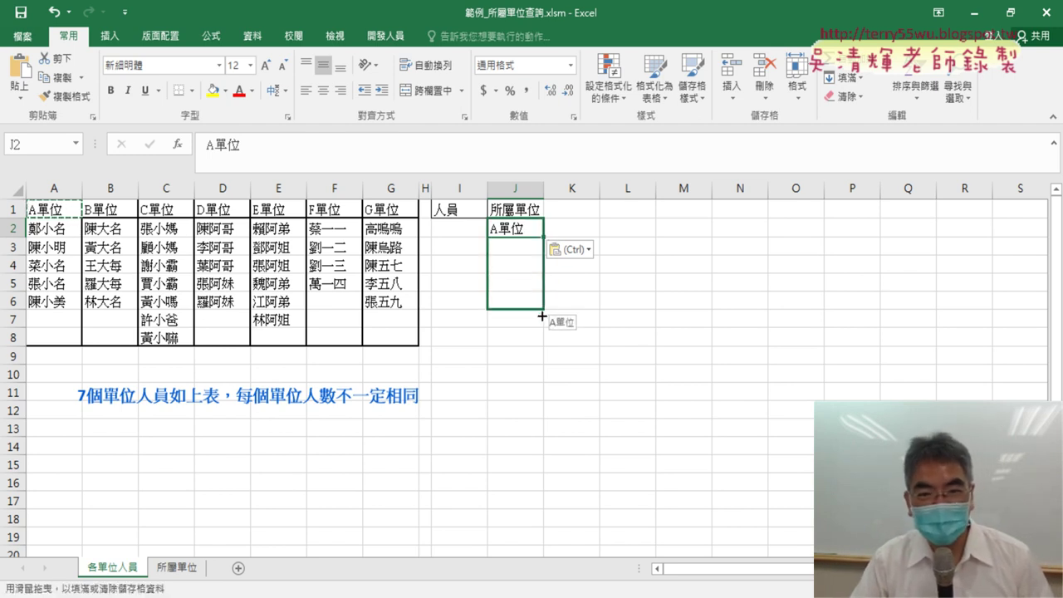
{"action": "left_click_drag", "start_coordinate": [541, 315], "coordinate": [541, 316]}
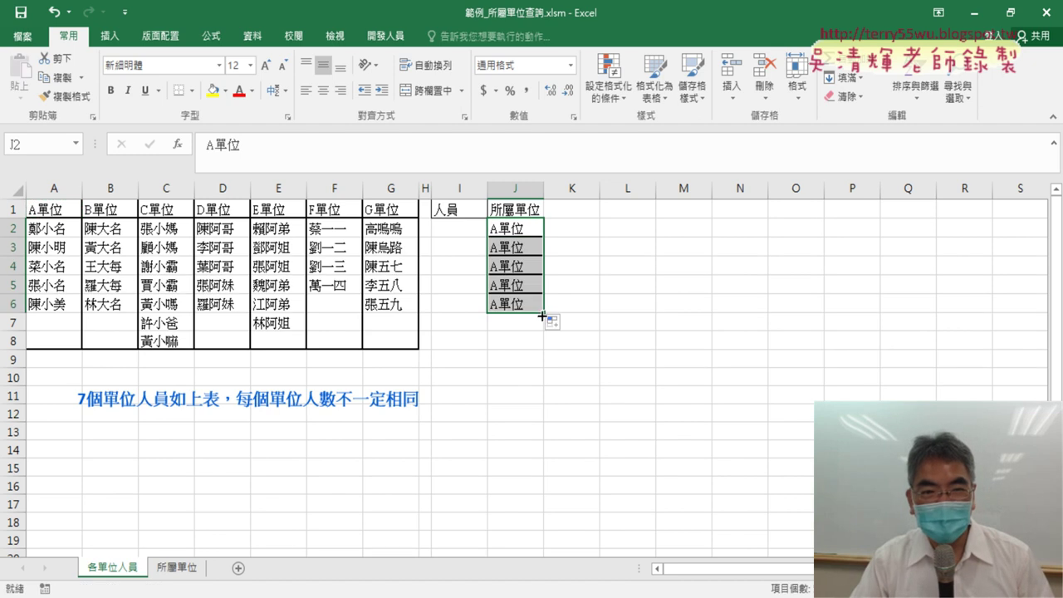
{"action": "left_click_drag", "start_coordinate": [47, 229], "coordinate": [53, 302]}
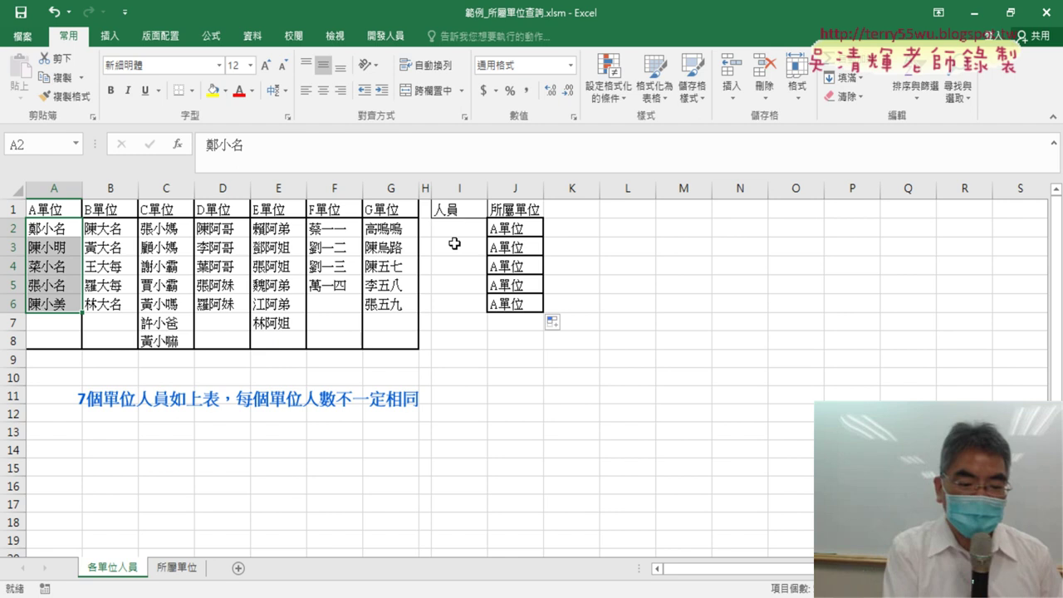
Undo the A單位 fill so J2:J6 is blank beneath the 人員/所屬單位 headers.
{"action": "key", "text": "ctrl+z"}
{"action": "key", "text": "ctrl+z"}
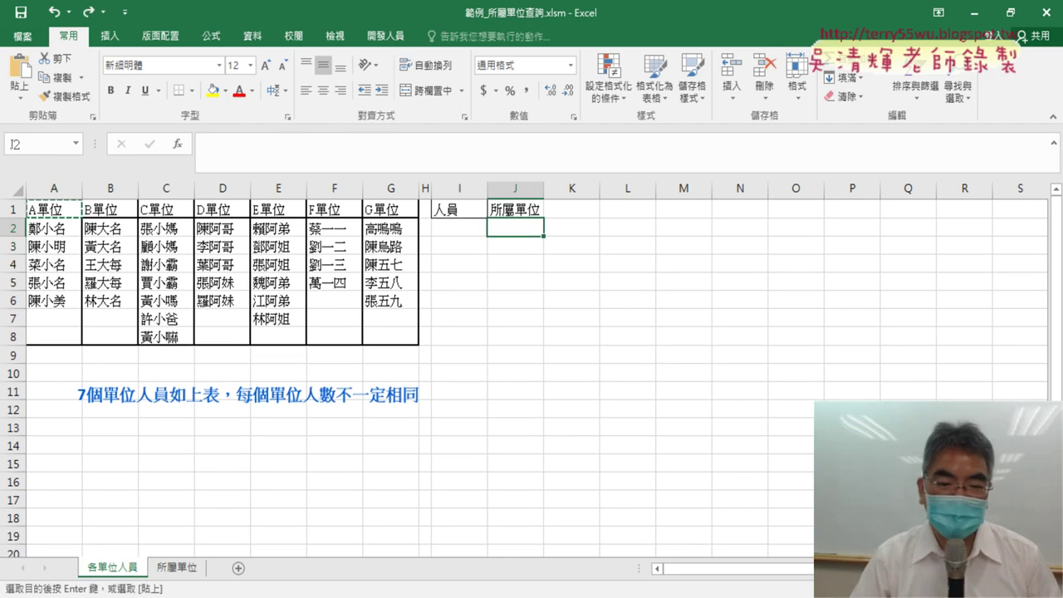
{"action": "key", "text": "alt+Tab"}
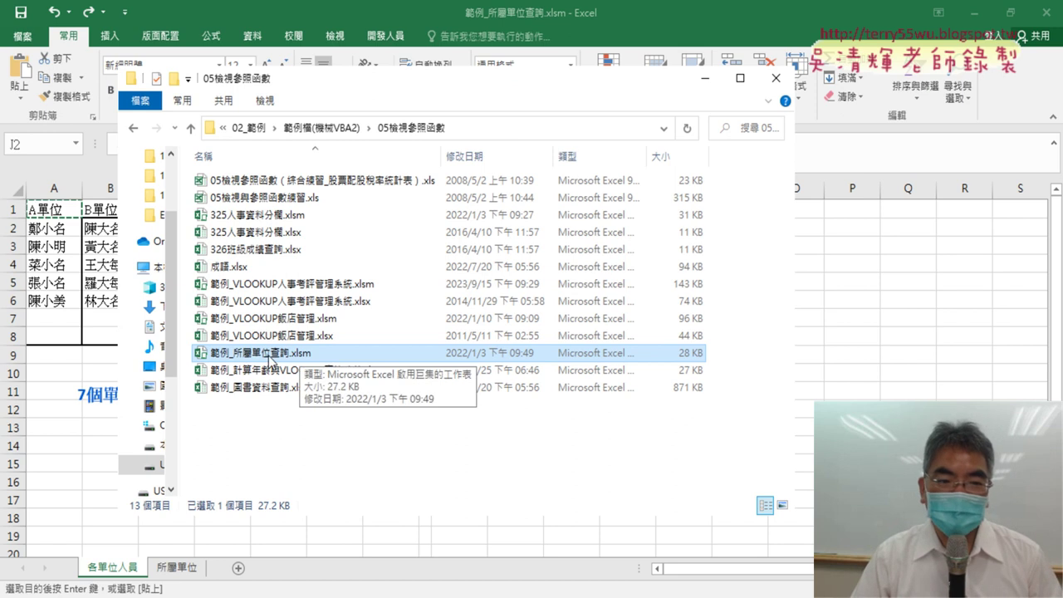
{"action": "key", "text": "alt+Tab"}
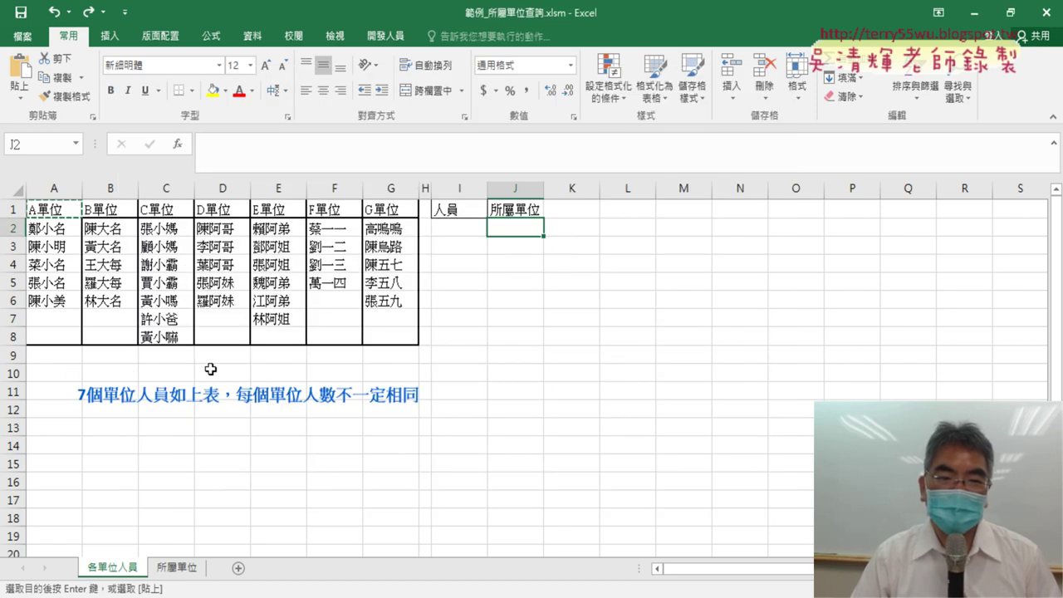
{"action": "left_click", "coordinate": [212, 362]}
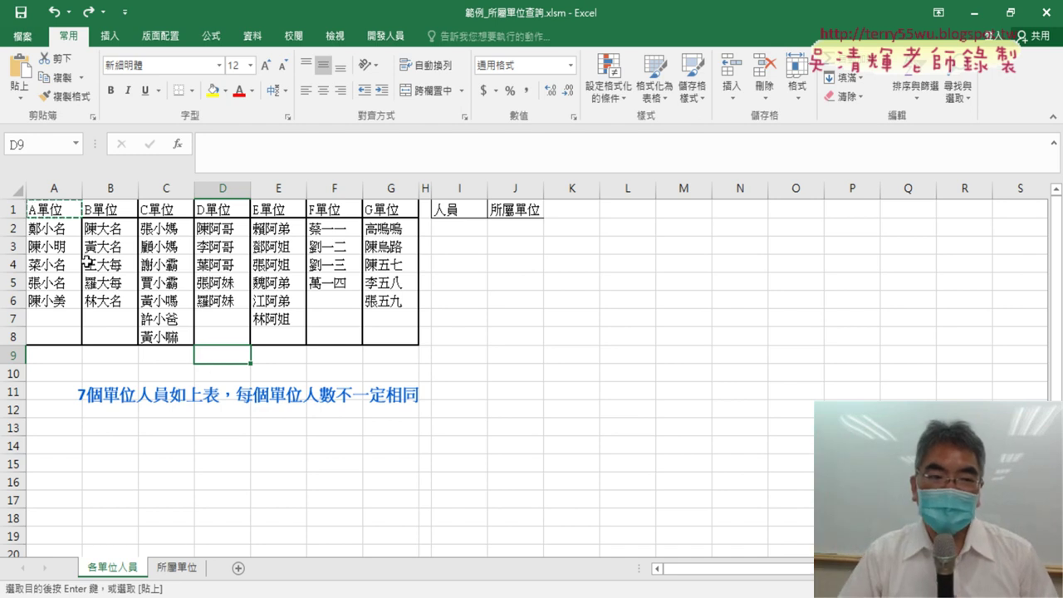
{"action": "left_click_drag", "start_coordinate": [61, 213], "coordinate": [379, 347]}
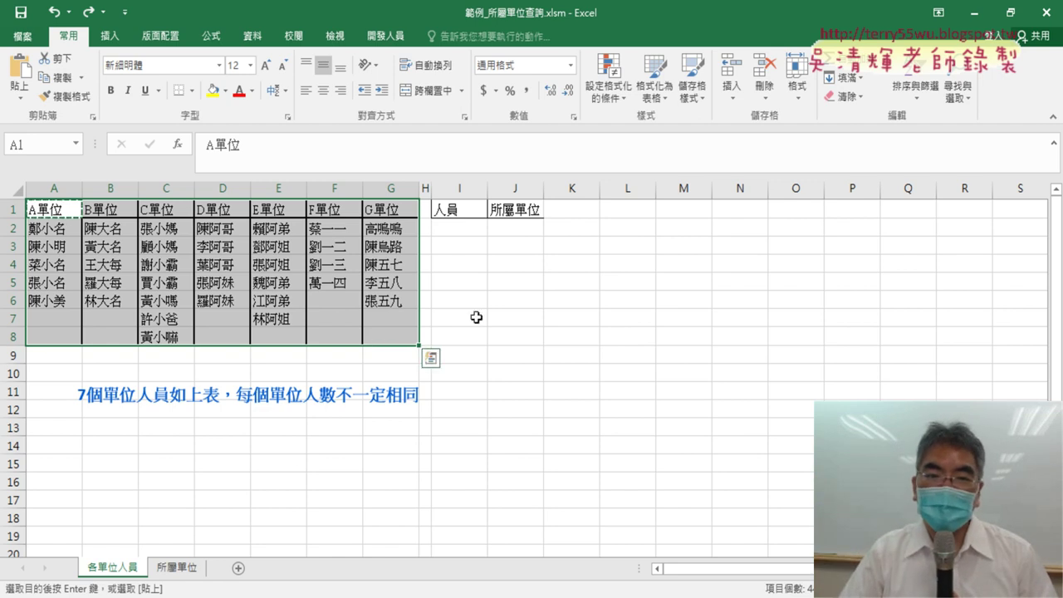
Select the roster A1:G8, then mark I1:J13 as the empty person-and-unit helper area.
{"action": "left_click_drag", "start_coordinate": [47, 211], "coordinate": [378, 332]}
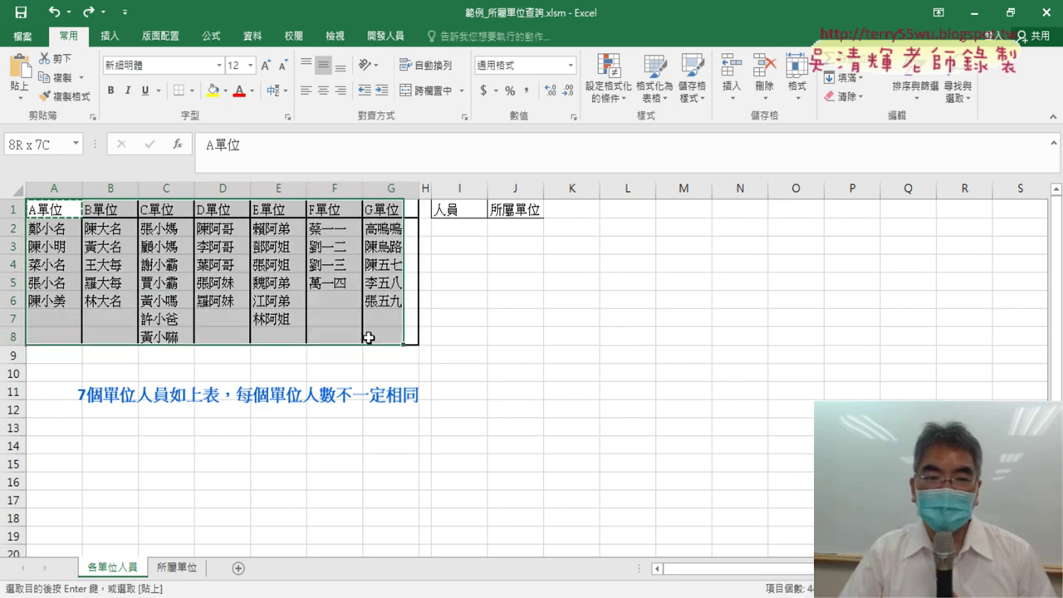
{"action": "left_click", "coordinate": [465, 211]}
{"action": "left_click_drag", "start_coordinate": [465, 211], "coordinate": [505, 425]}
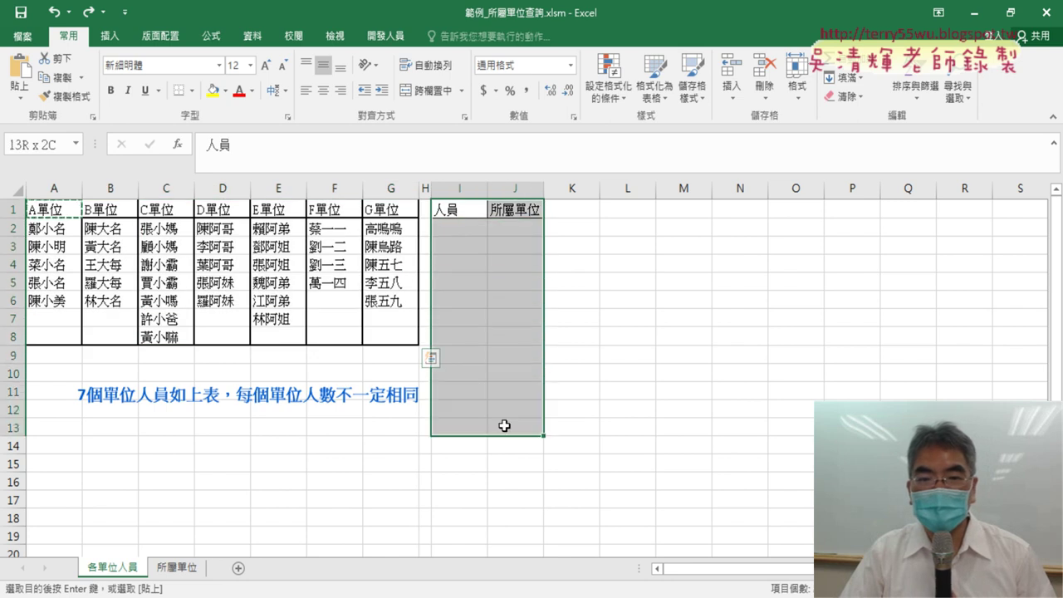